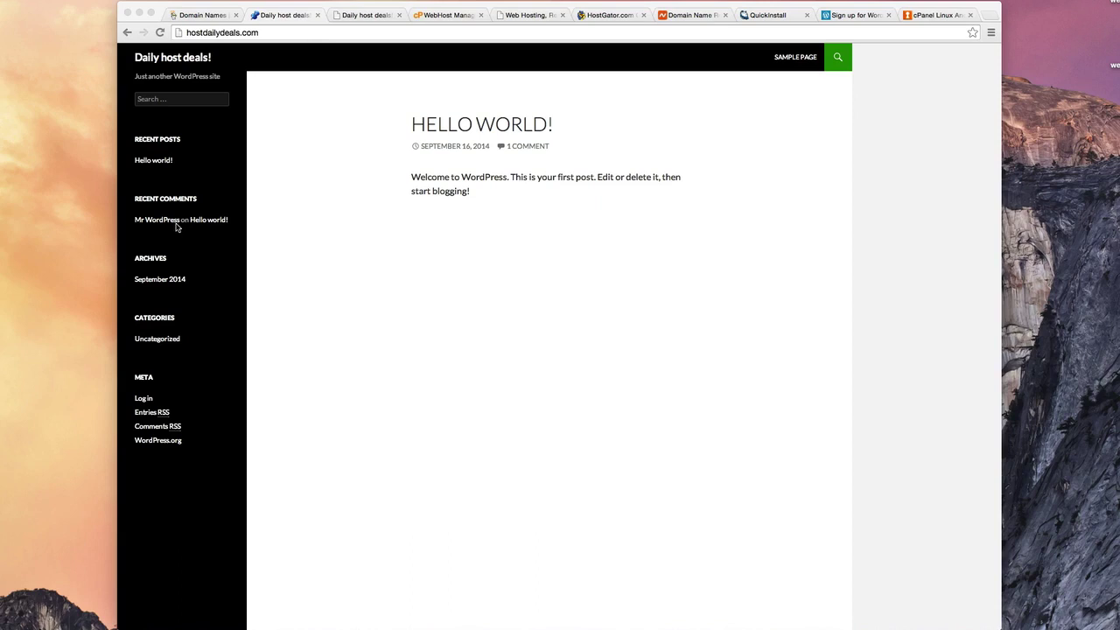
Step: Look over the Hello World post and Sample Page text on the live site
click(402, 121)
drag(480, 198, 391, 114)
click(567, 281)
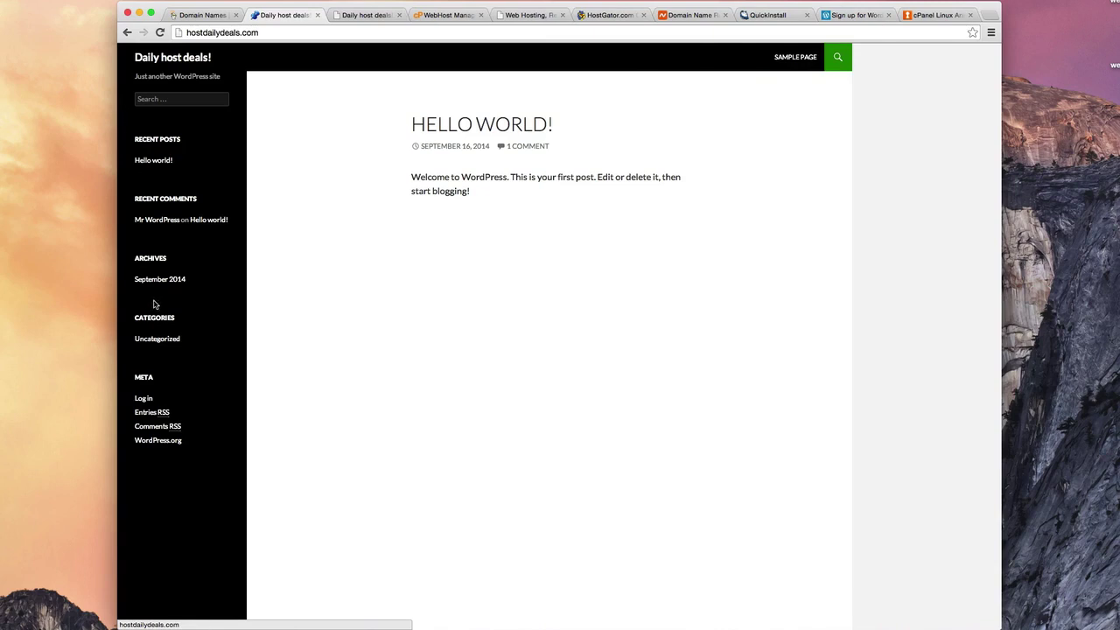
click(794, 65)
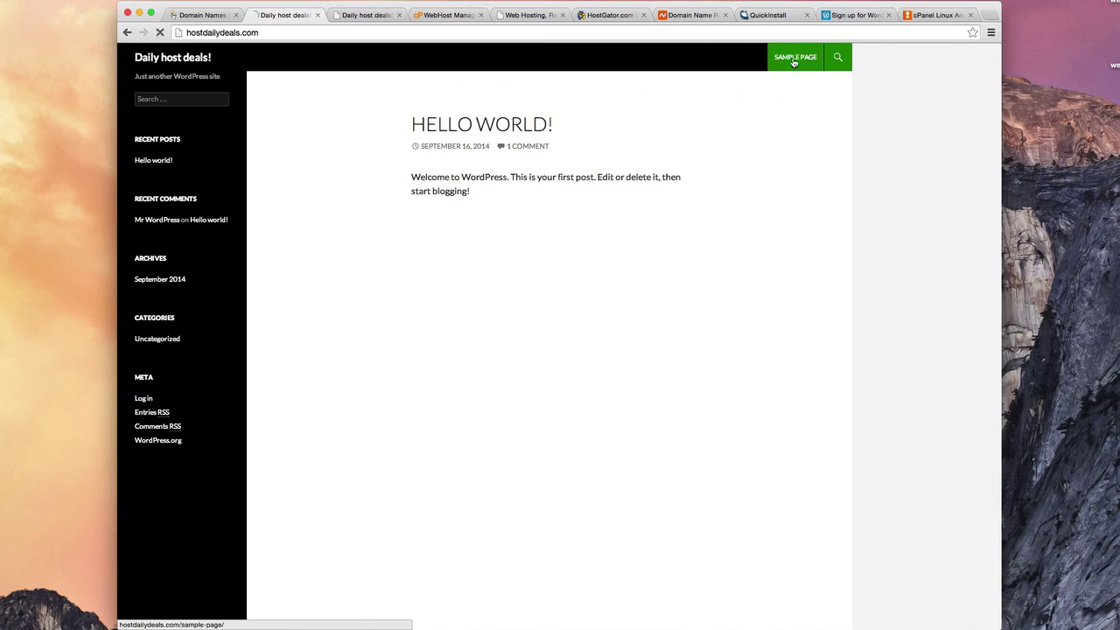
drag(412, 124, 567, 402)
click(553, 280)
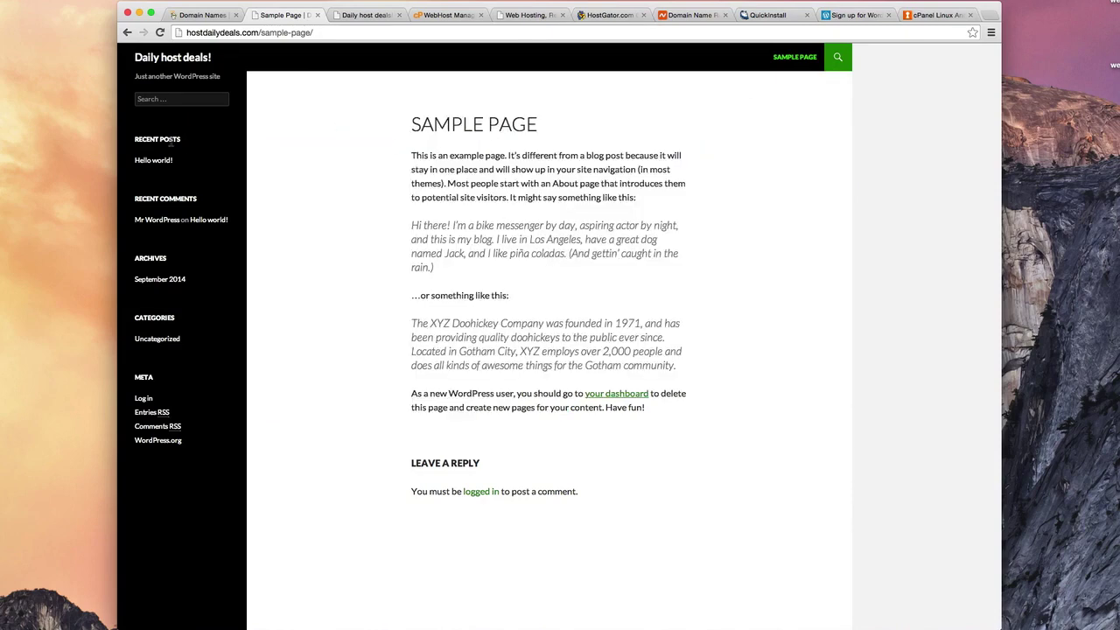
drag(182, 140, 152, 133)
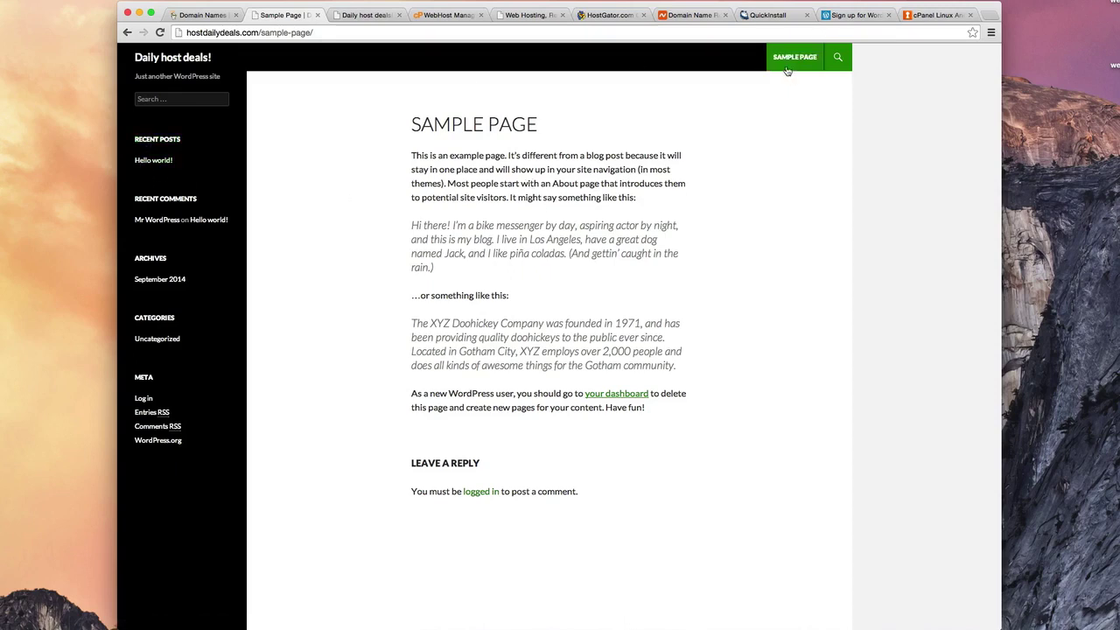
Step: Revisit the Sample Page and the Hello world! post from the site's home page
click(172, 58)
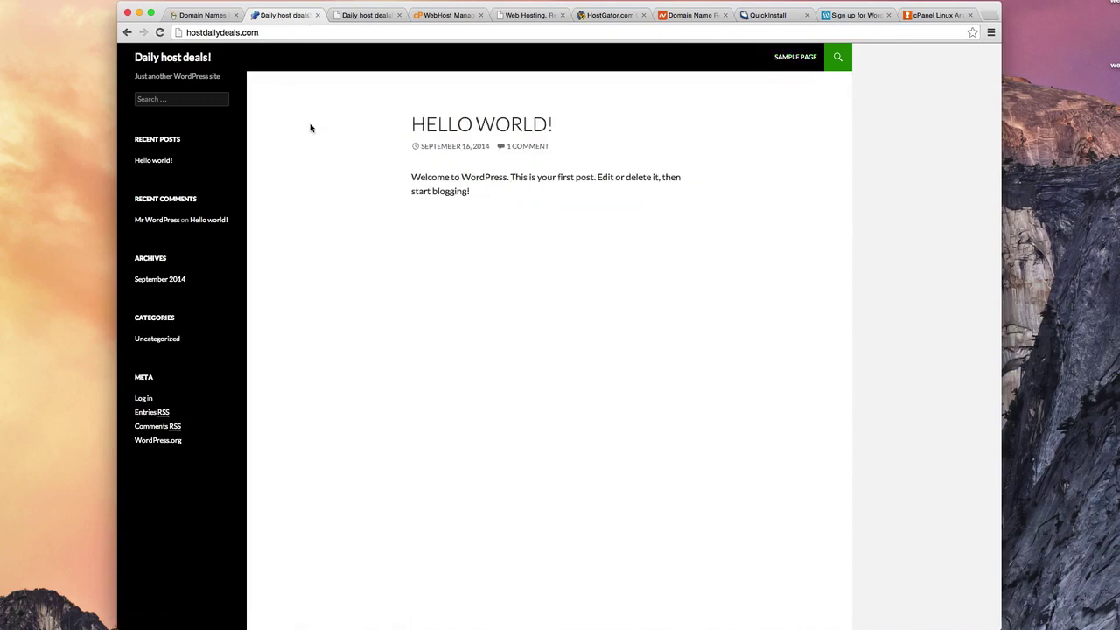
click(782, 63)
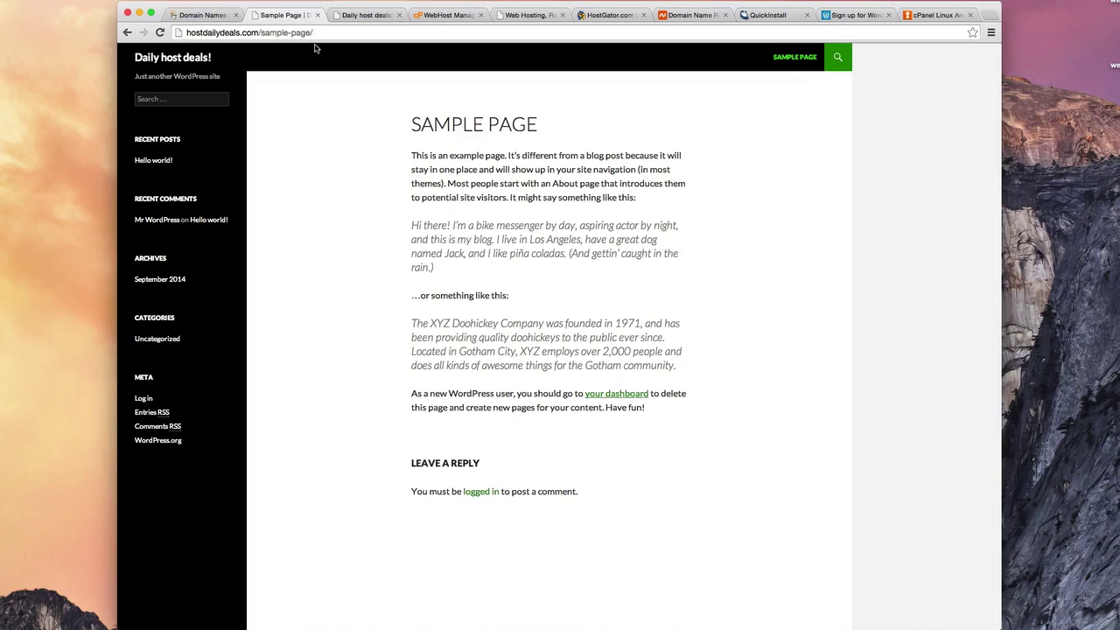
click(173, 58)
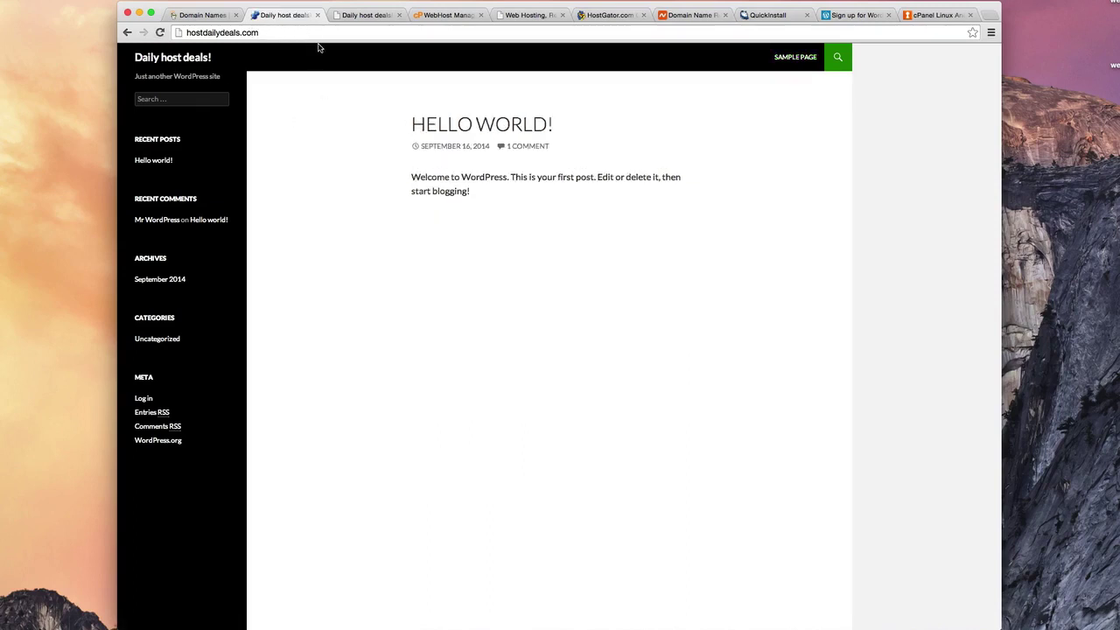
click(167, 161)
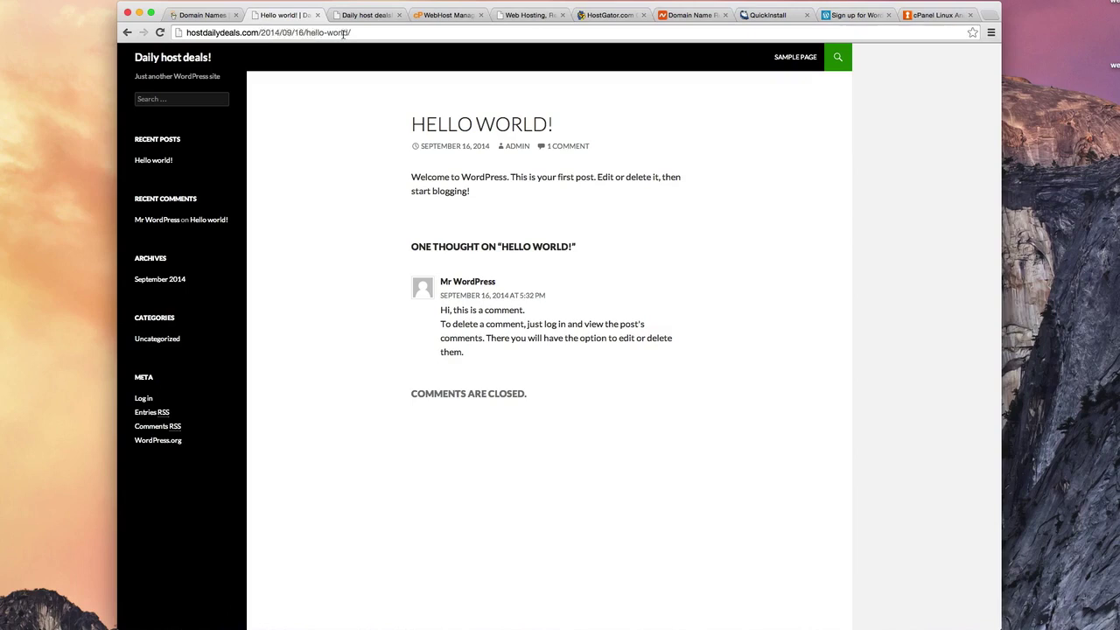
click(169, 58)
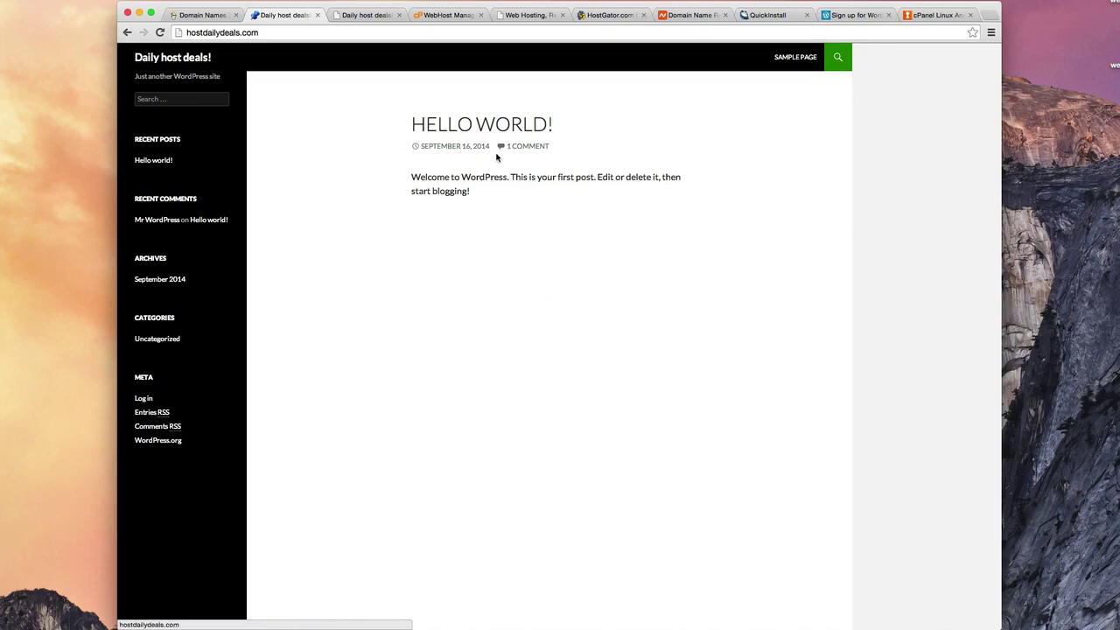
Step: Log in to the WordPress admin as admin with the account password
click(767, 15)
click(579, 376)
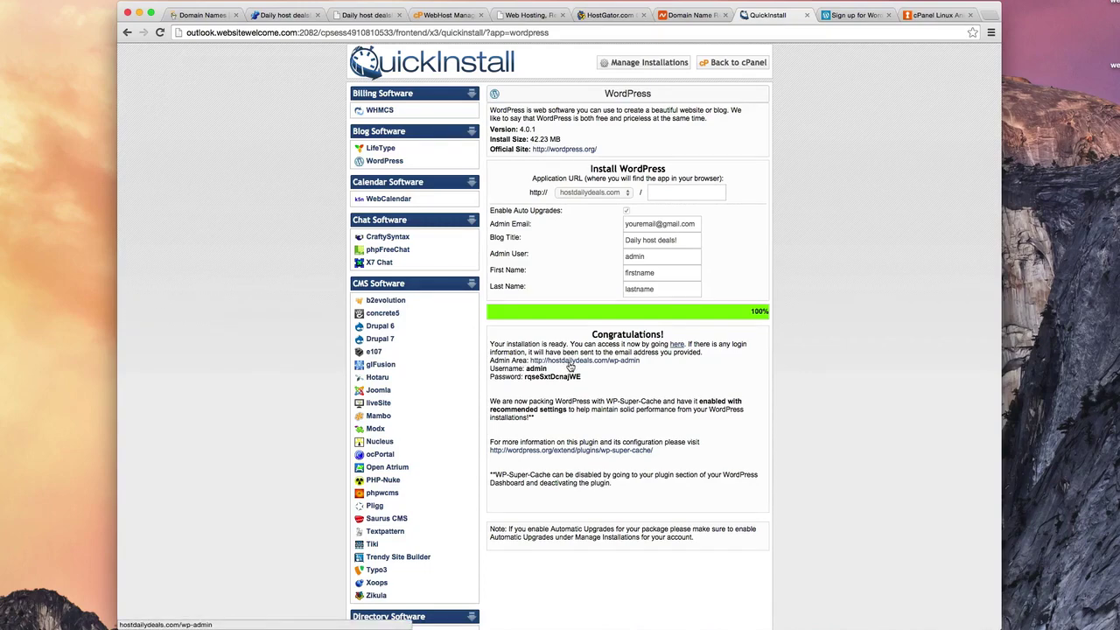
click(364, 17)
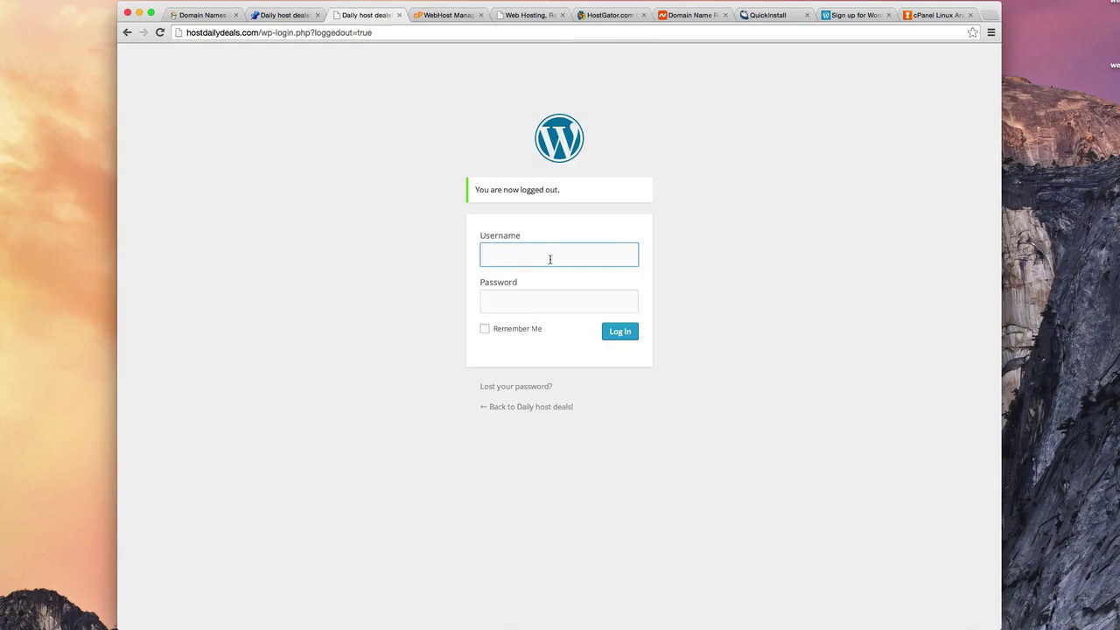
text(admin)
key(Tab)
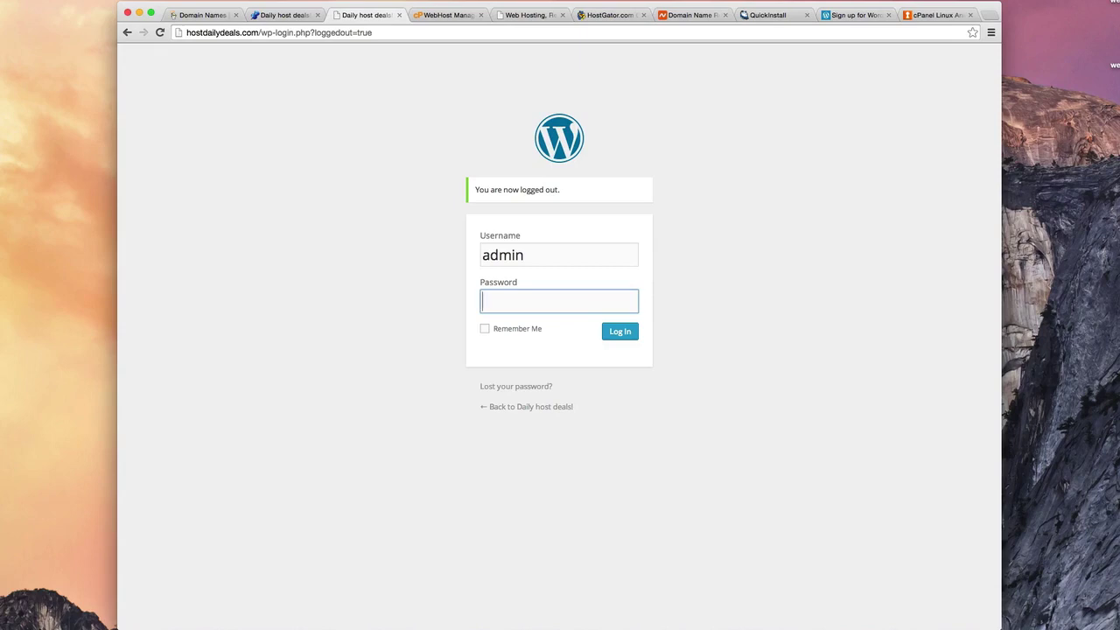
key(super+v)
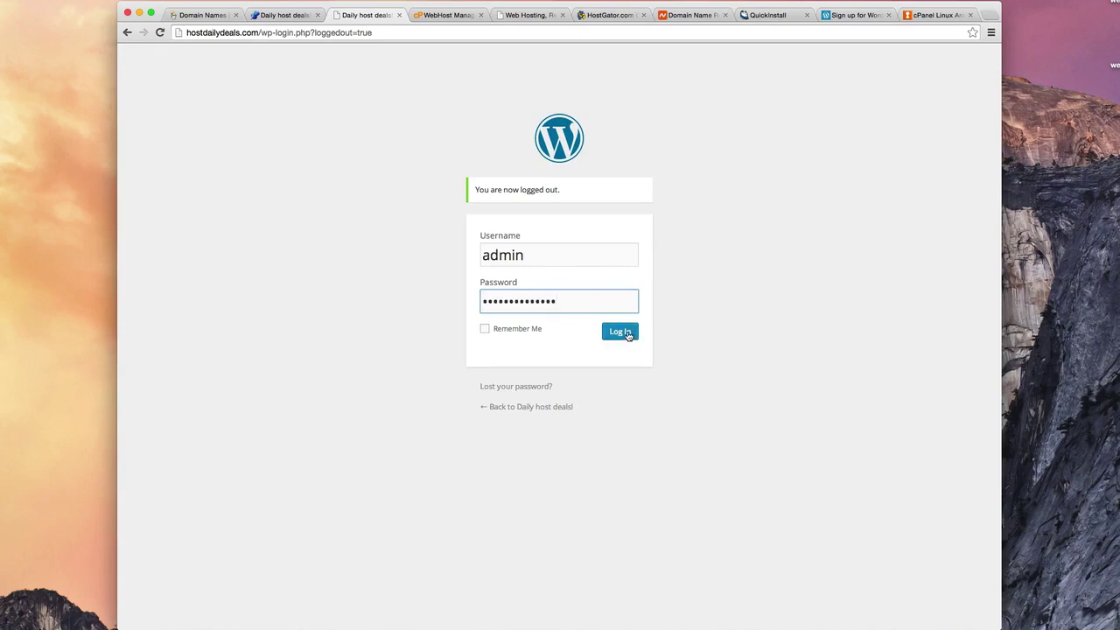
click(628, 336)
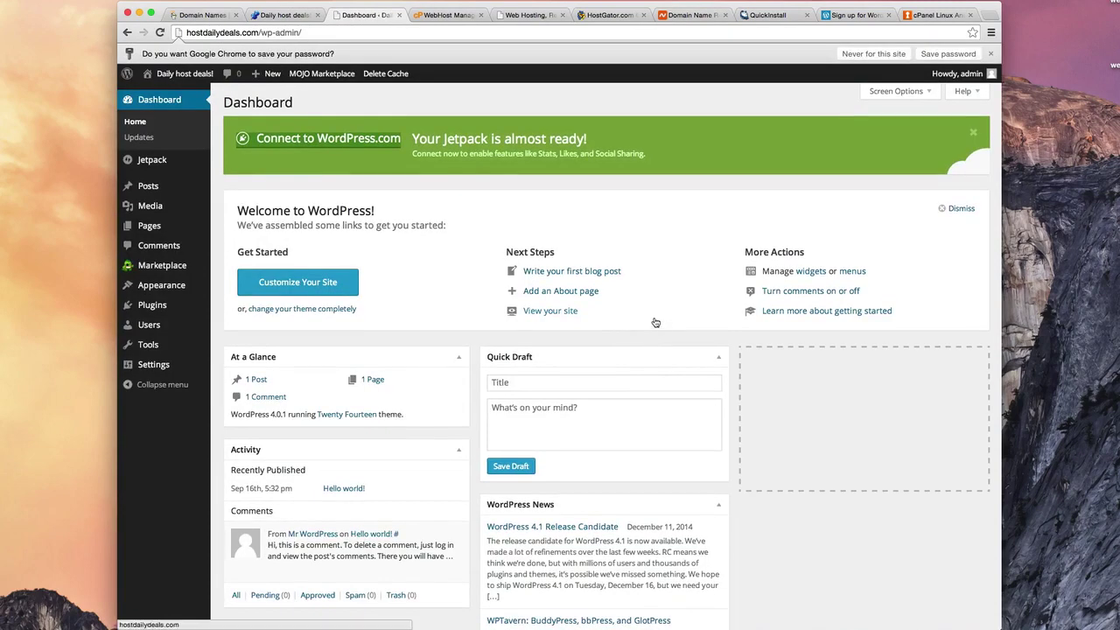
Step: Dismiss the save-password prompt and compare the dashboard with the live home page
click(859, 54)
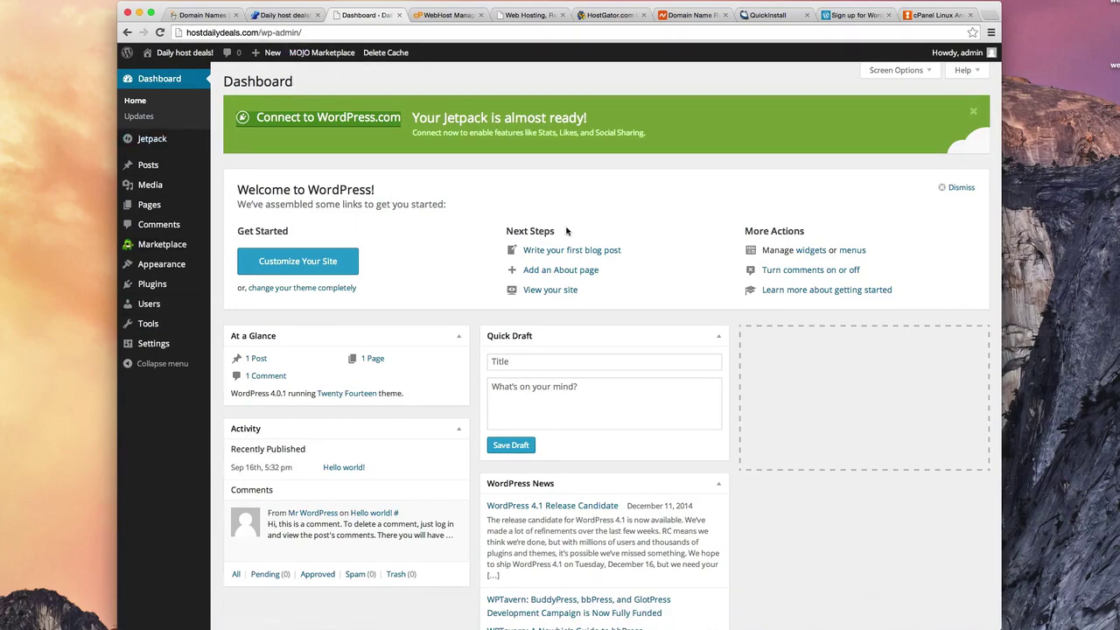
scroll(561, 267, down, 3)
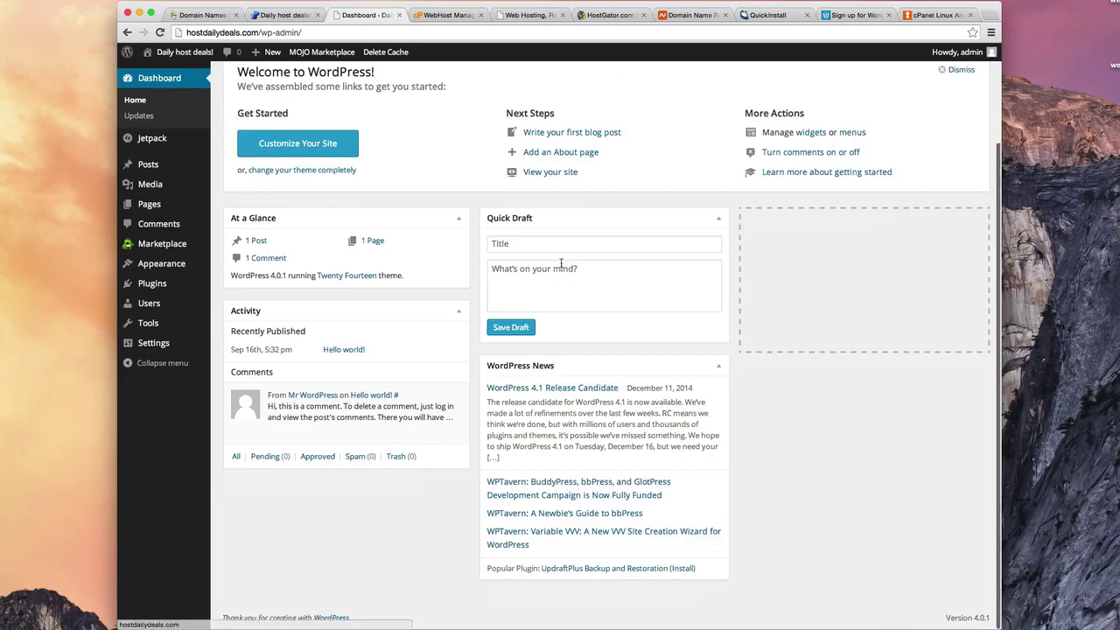
scroll(563, 269, up, 3)
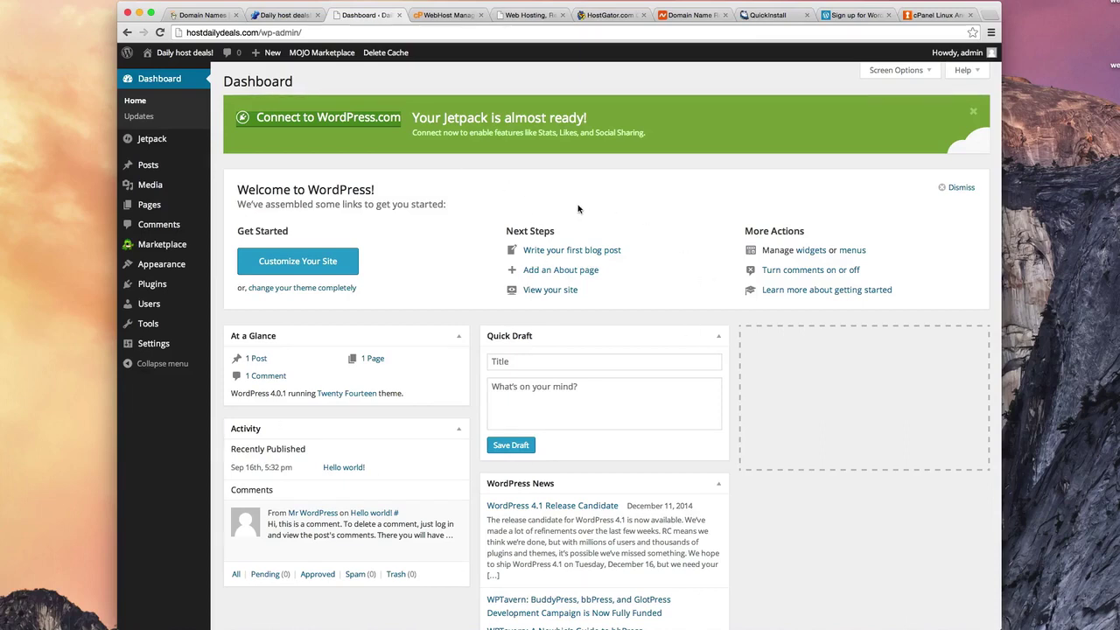
click(287, 15)
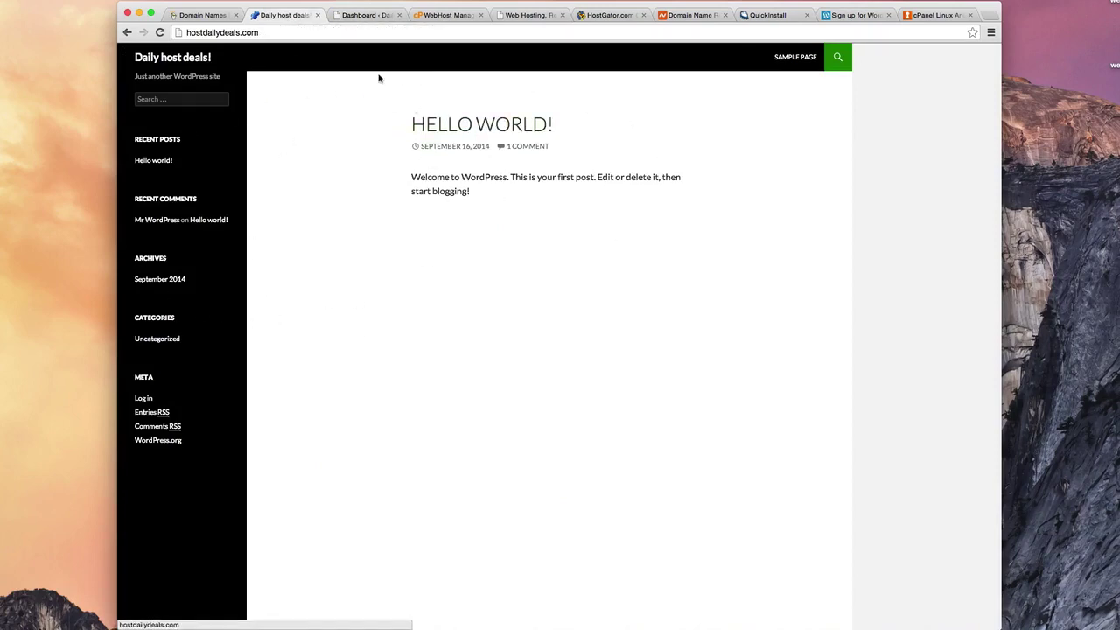
click(359, 15)
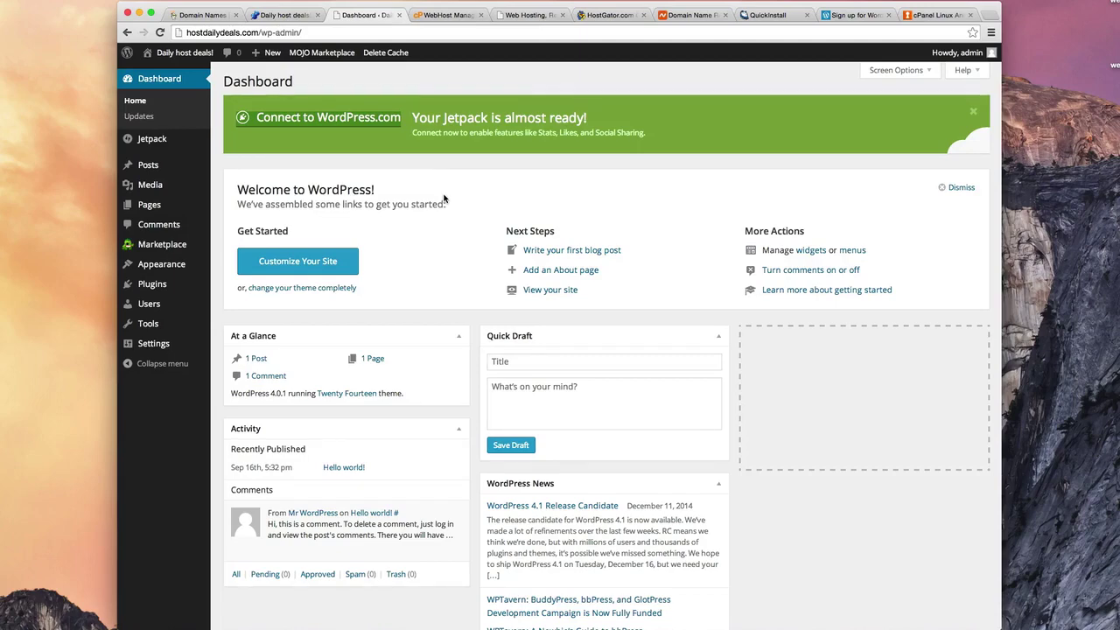
click(278, 15)
click(361, 15)
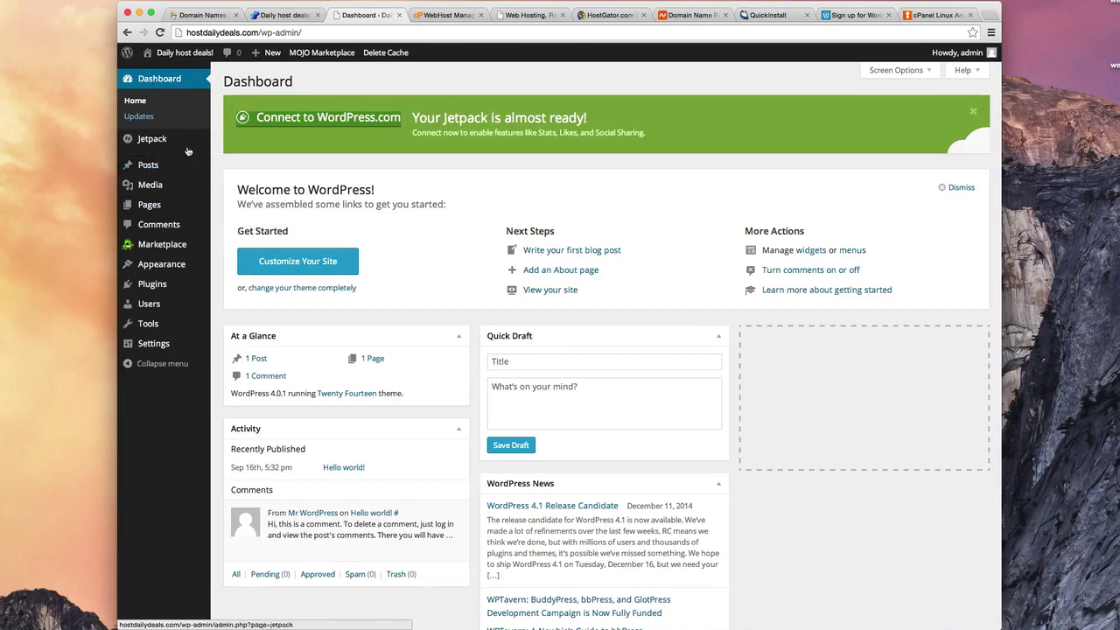
mouse_move(142, 173)
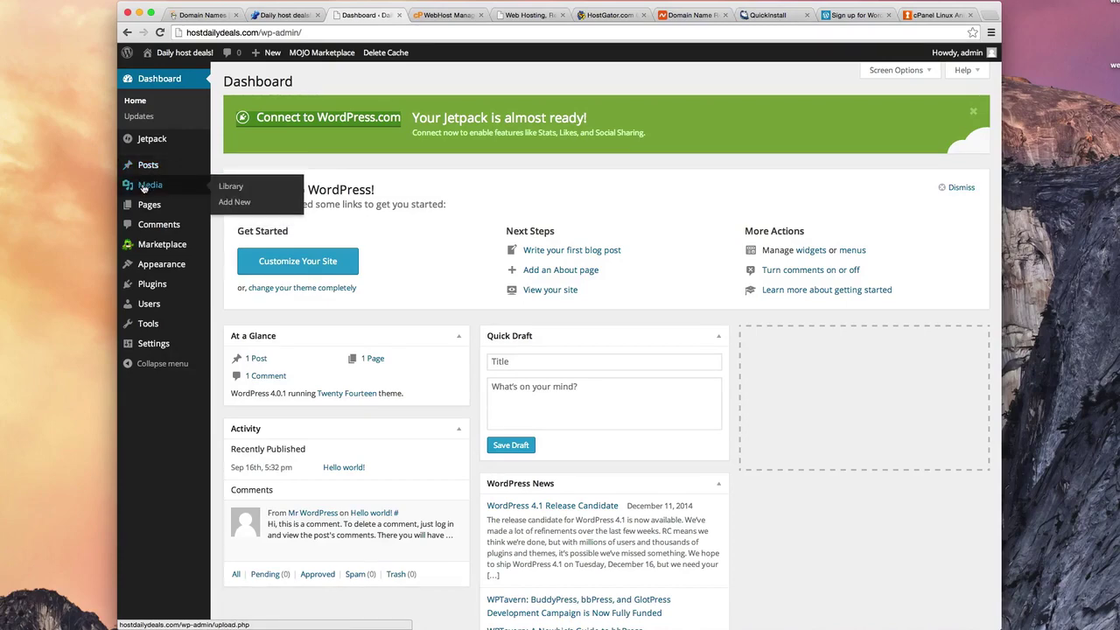
mouse_move(154, 209)
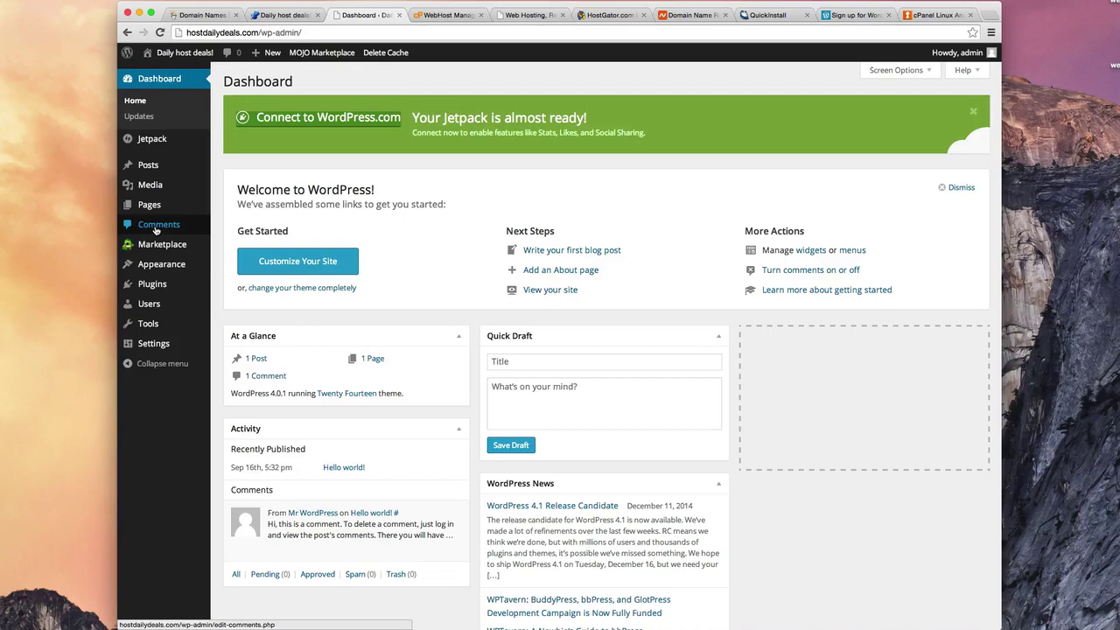
mouse_move(149, 249)
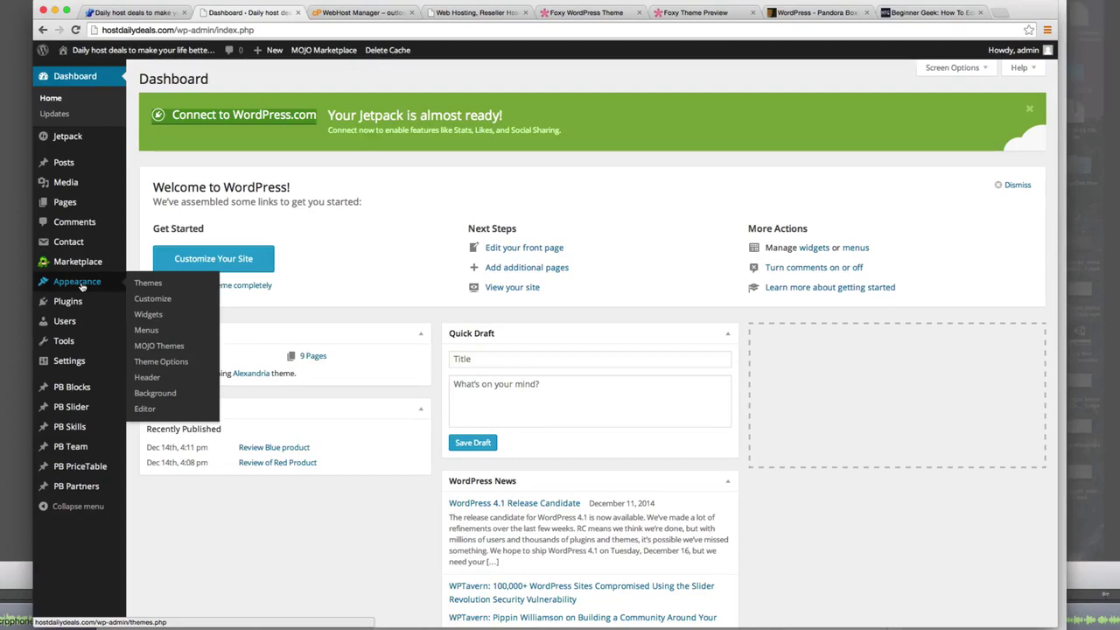
Step: Open Appearance > Themes to list the six installed themes
click(147, 284)
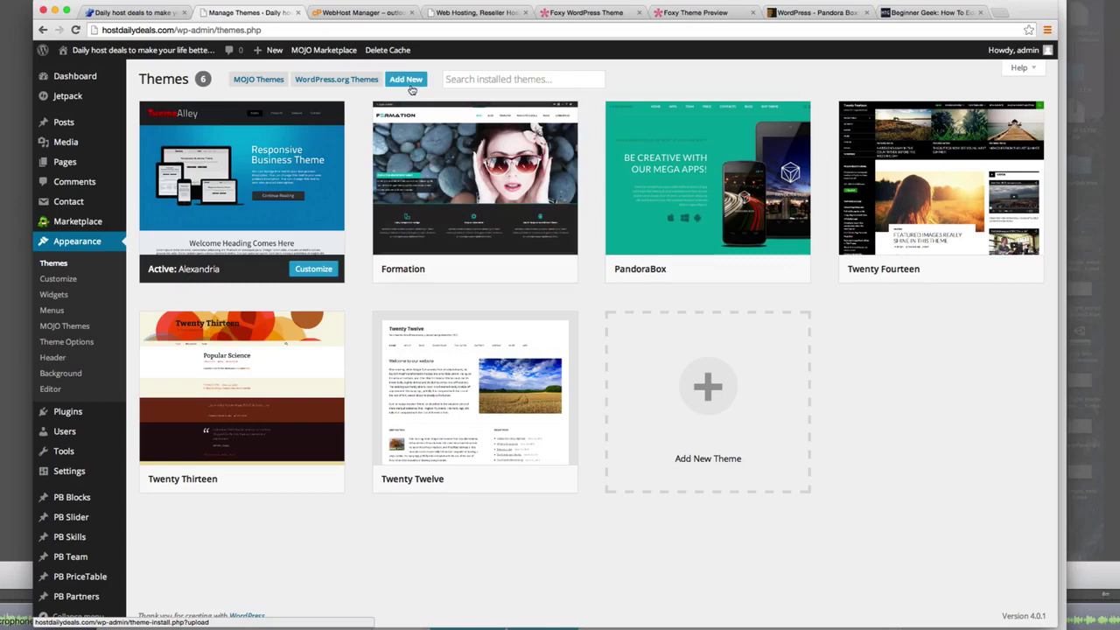
Step: Search the online theme directory for 'Twenty Fourteen' via Add New > Browse
click(407, 79)
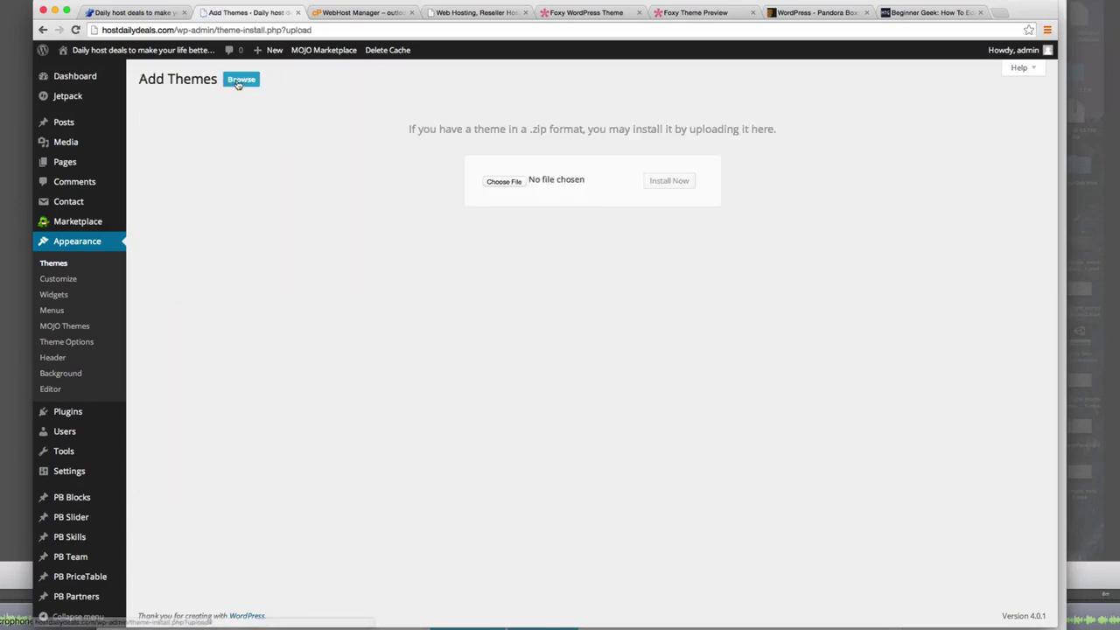
click(236, 81)
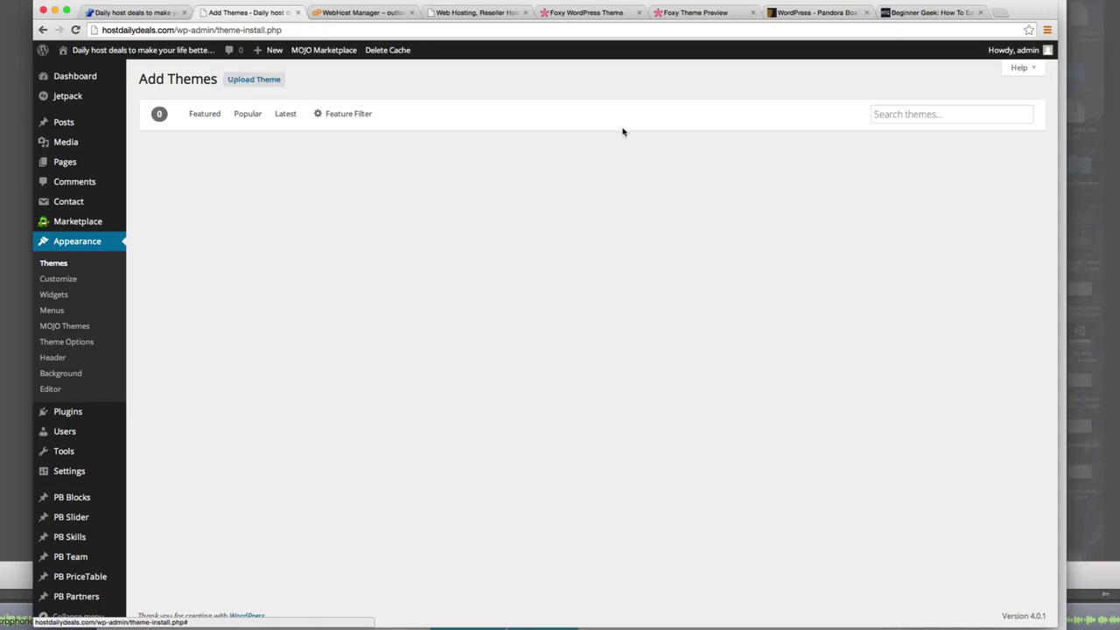
click(893, 113)
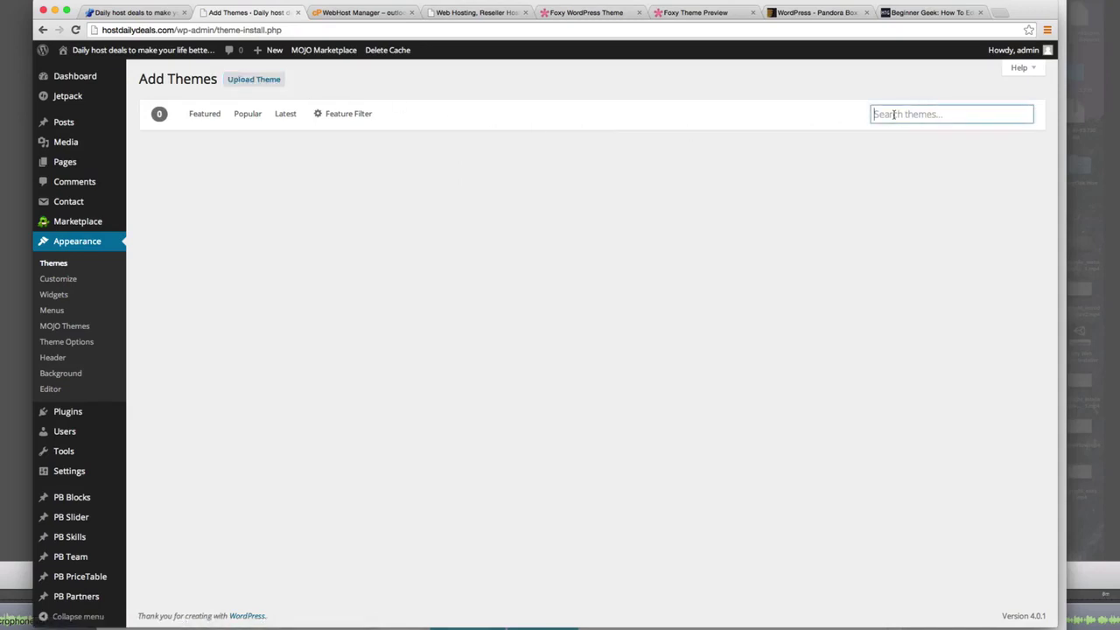
text(Twenty F)
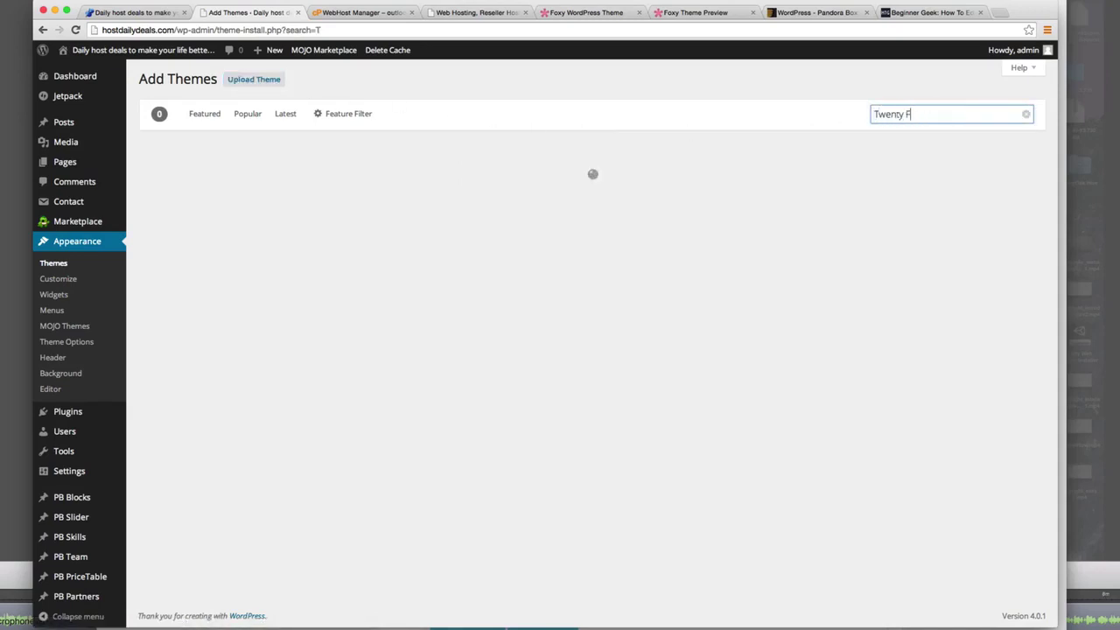
text(ourteen)
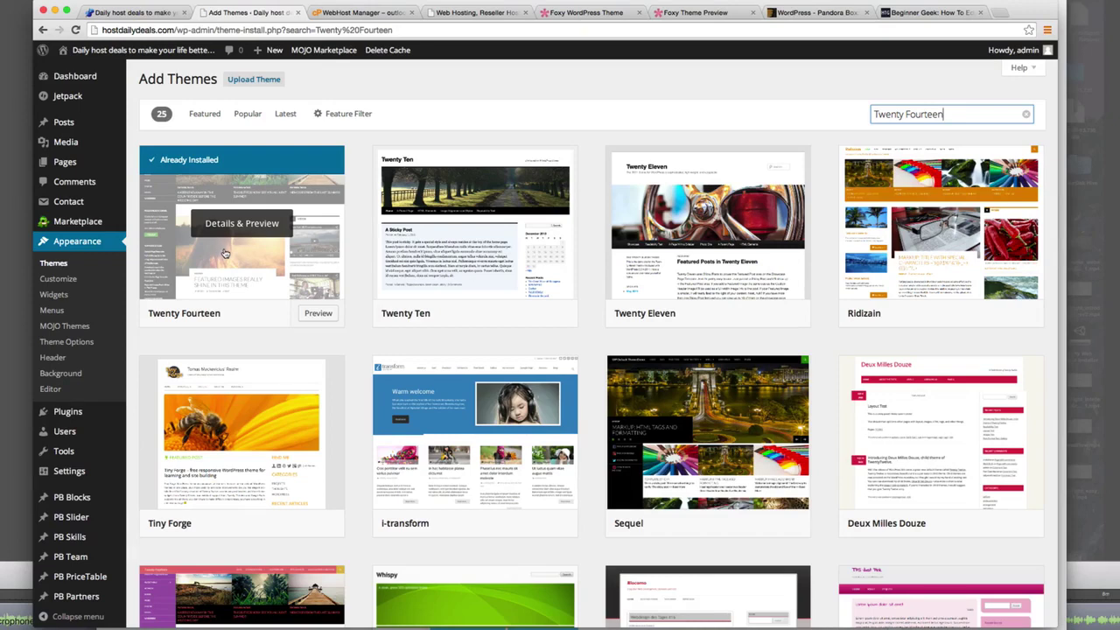
Step: Activate the installed Twenty Fourteen theme from the Themes list
click(61, 263)
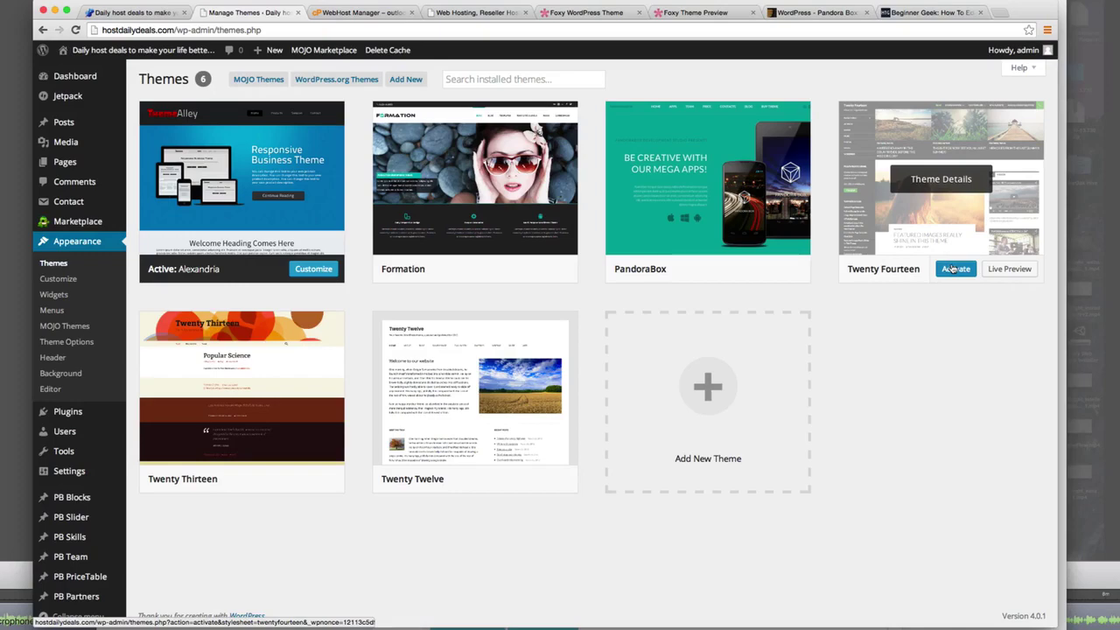
click(952, 269)
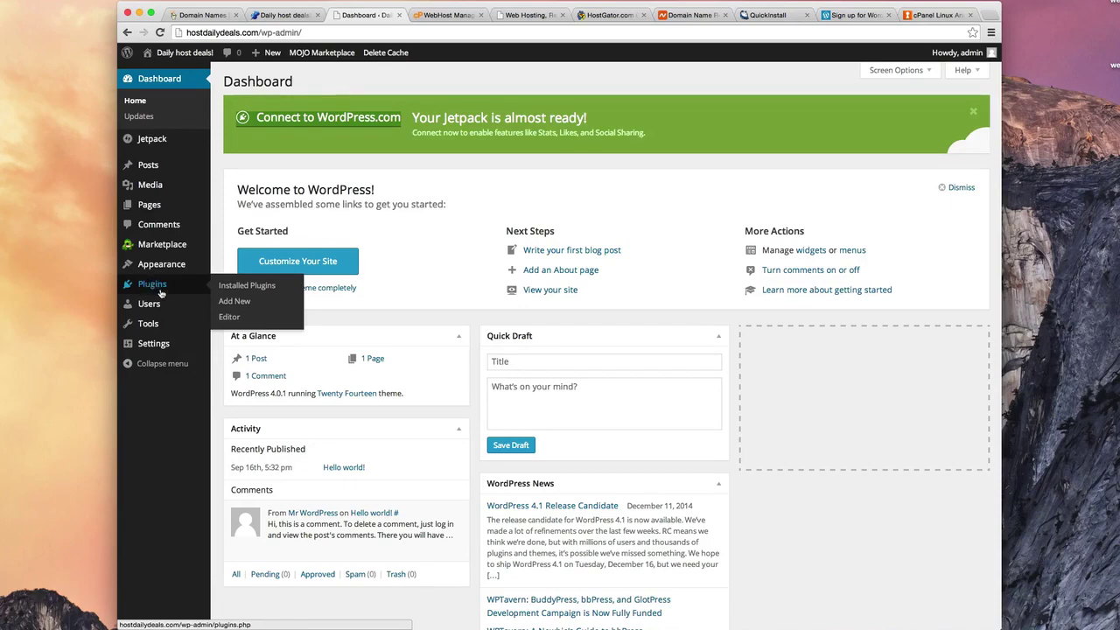
mouse_move(157, 304)
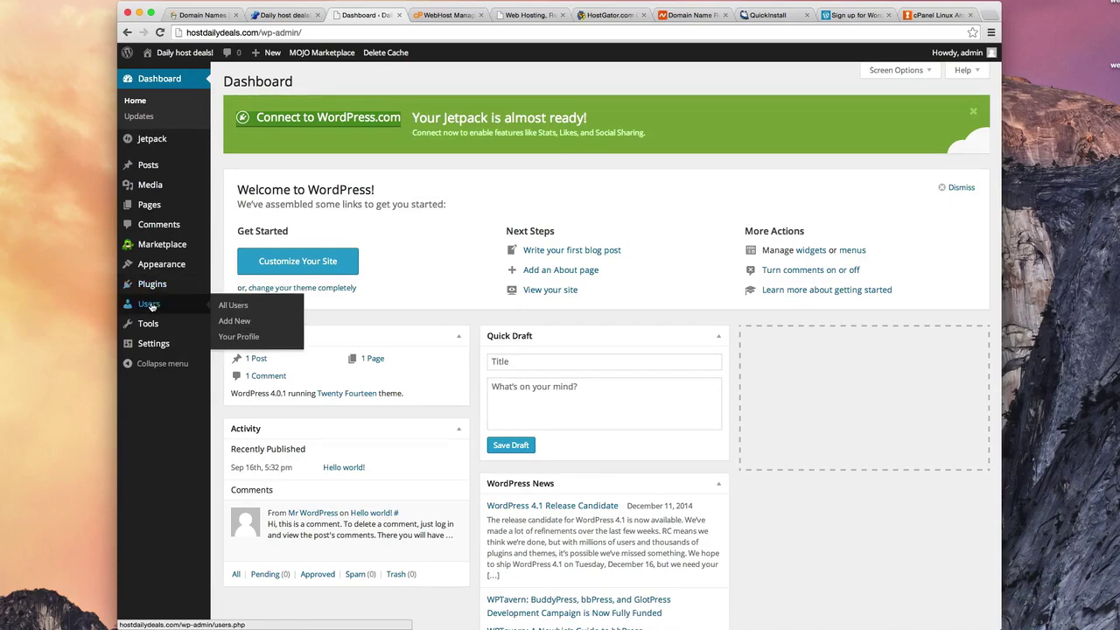
mouse_move(148, 326)
mouse_move(151, 347)
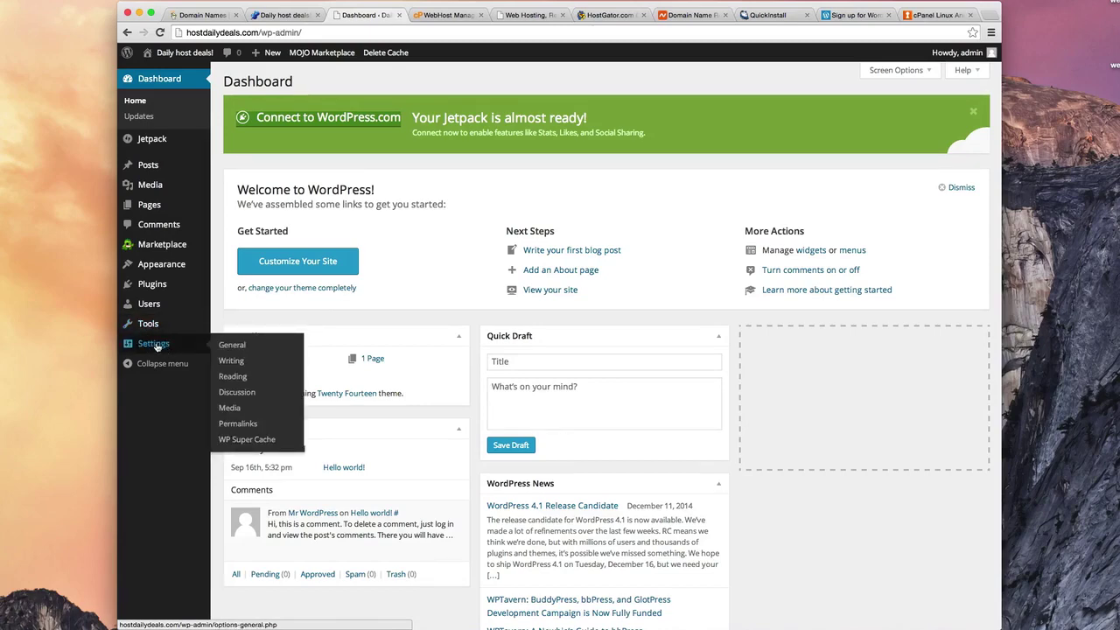
Step: Open General Settings and check the current tagline on the live site
click(229, 346)
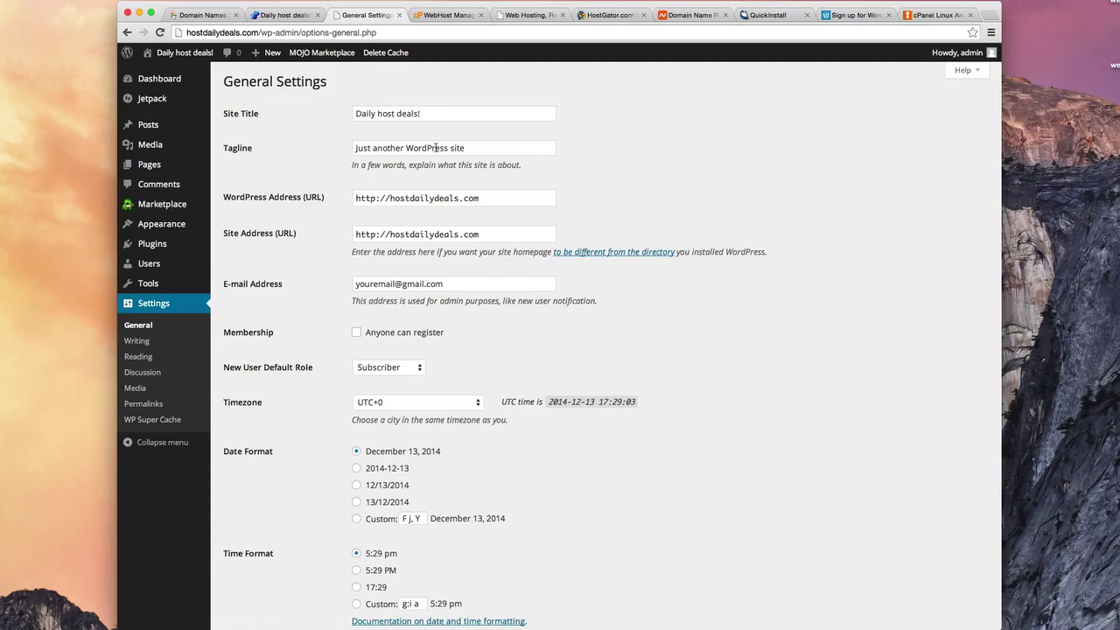
click(273, 16)
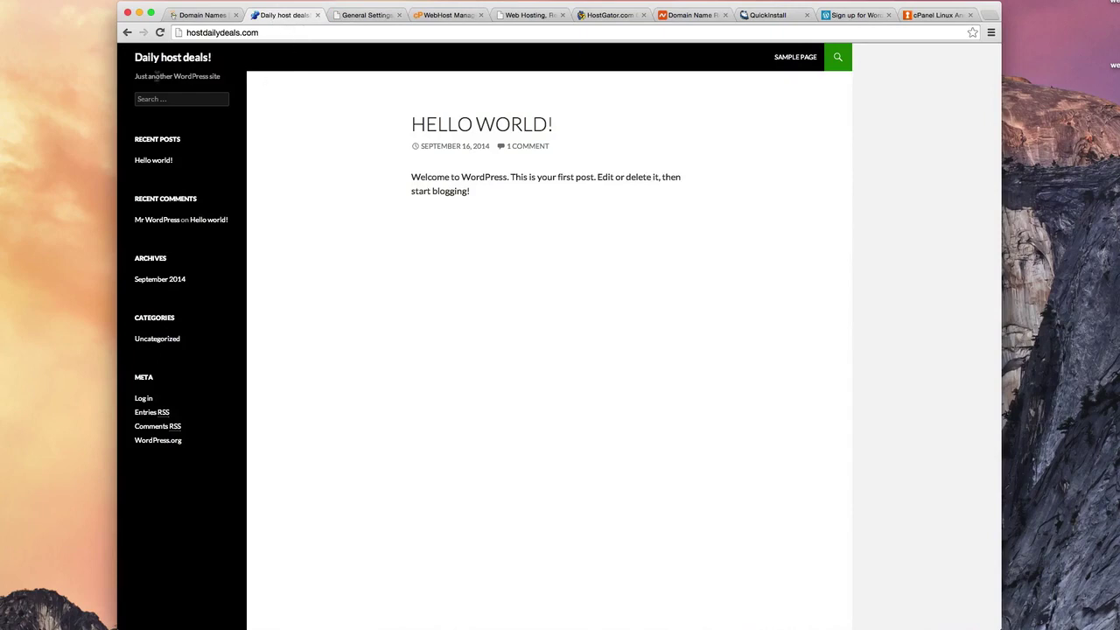
drag(135, 76, 221, 77)
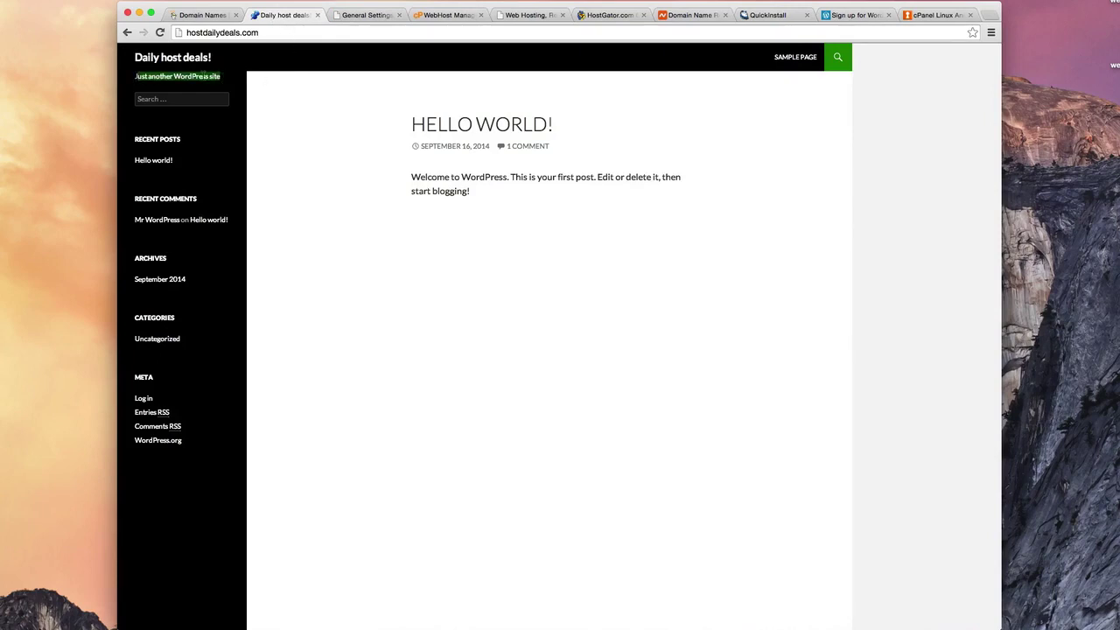
click(206, 75)
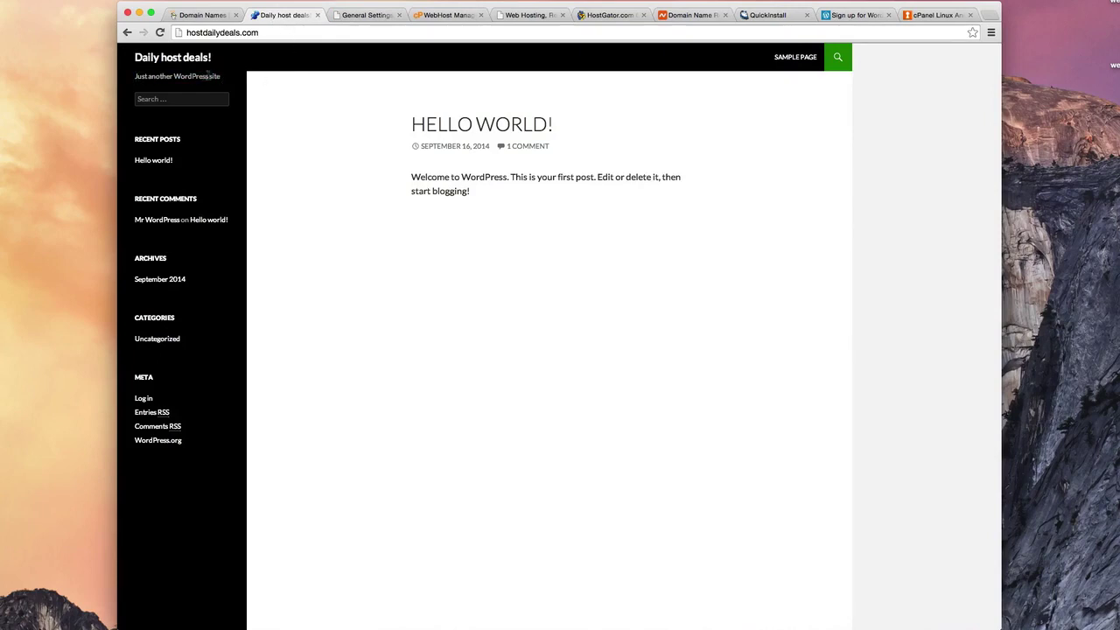
click(358, 15)
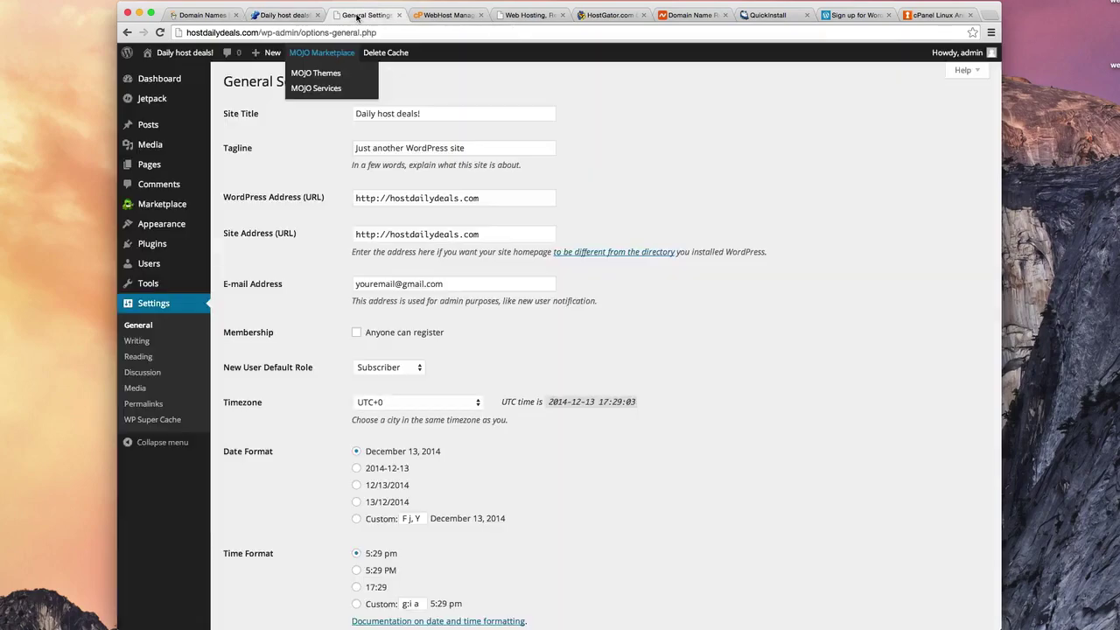
Step: Replace the tagline with 'My new daily deals site'
triple_click(418, 147)
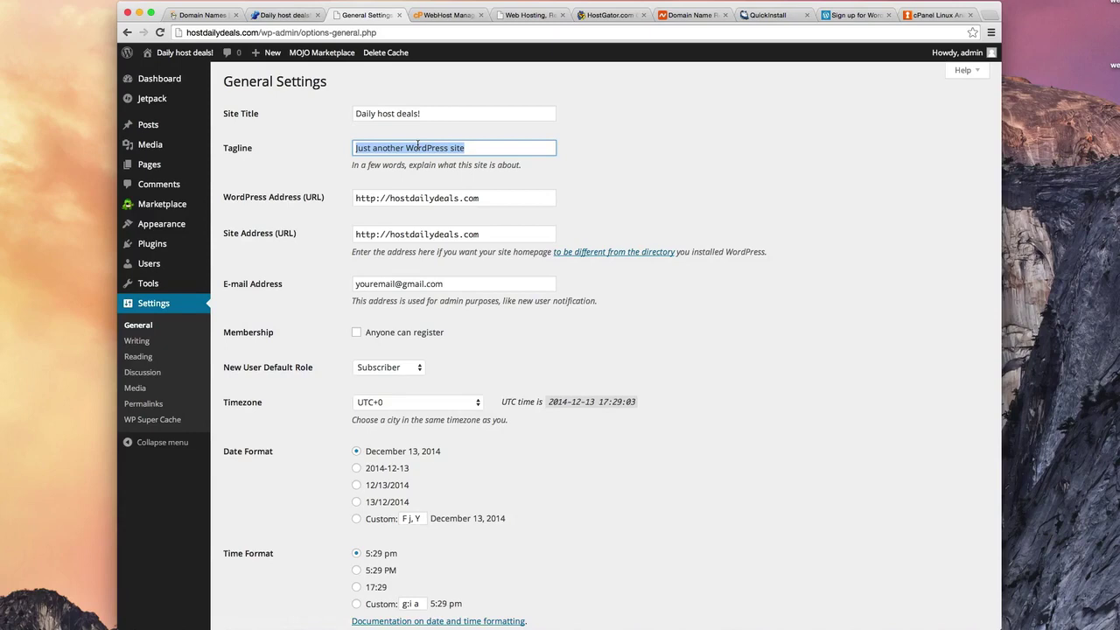
text(My new )
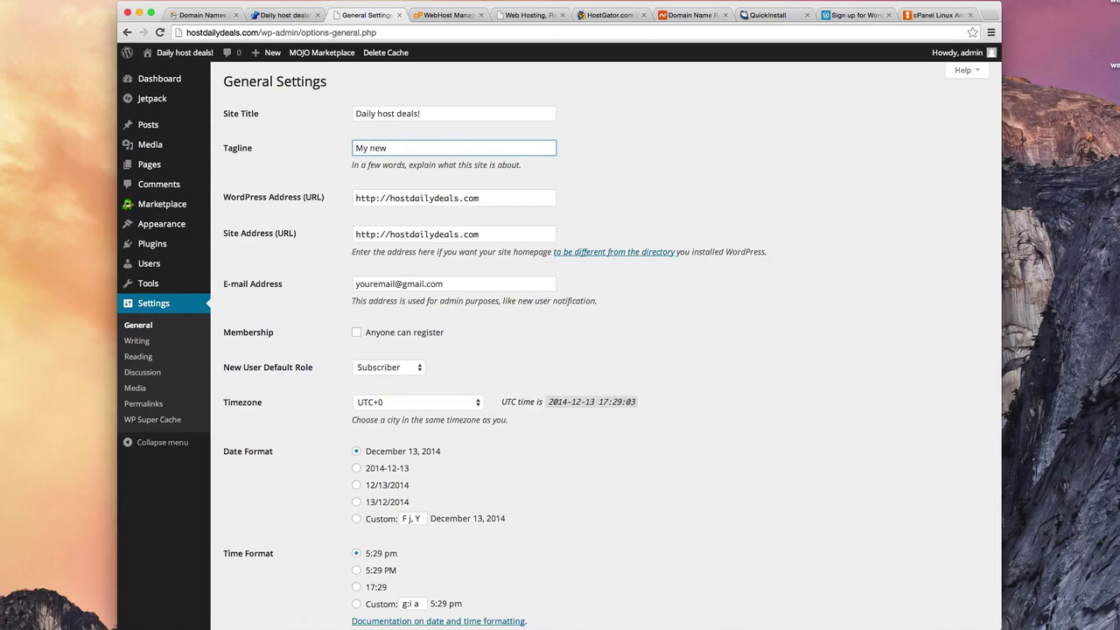
text(daily deals site)
scroll(547, 255, down, 3)
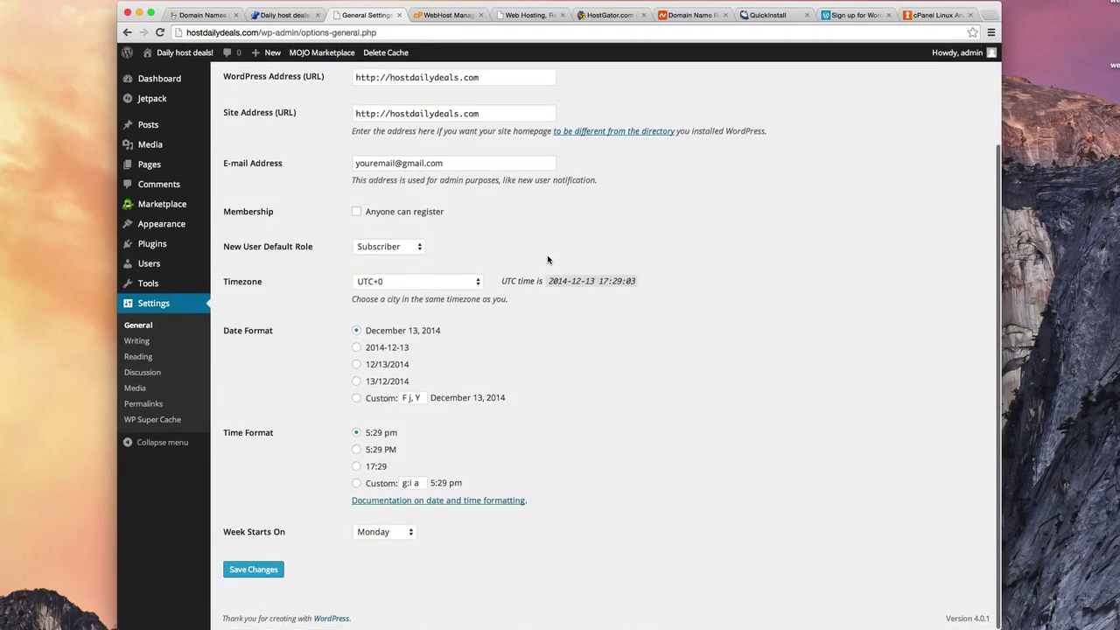
Step: Save the tagline 'My new daily deals site' and confirm it on the reloaded front page
click(265, 573)
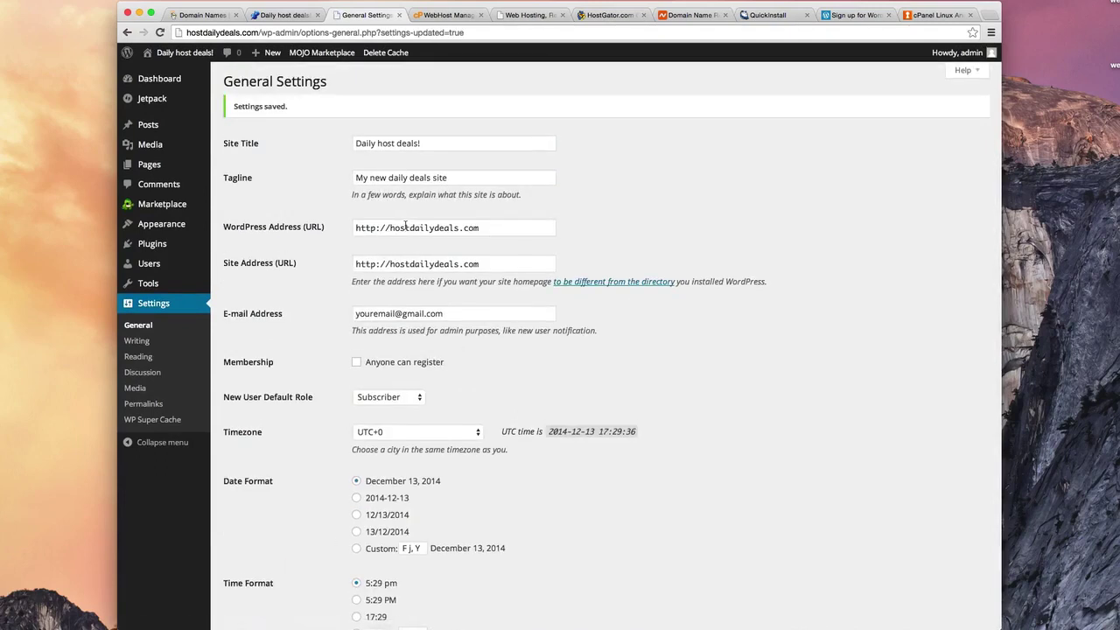
drag(302, 109, 234, 106)
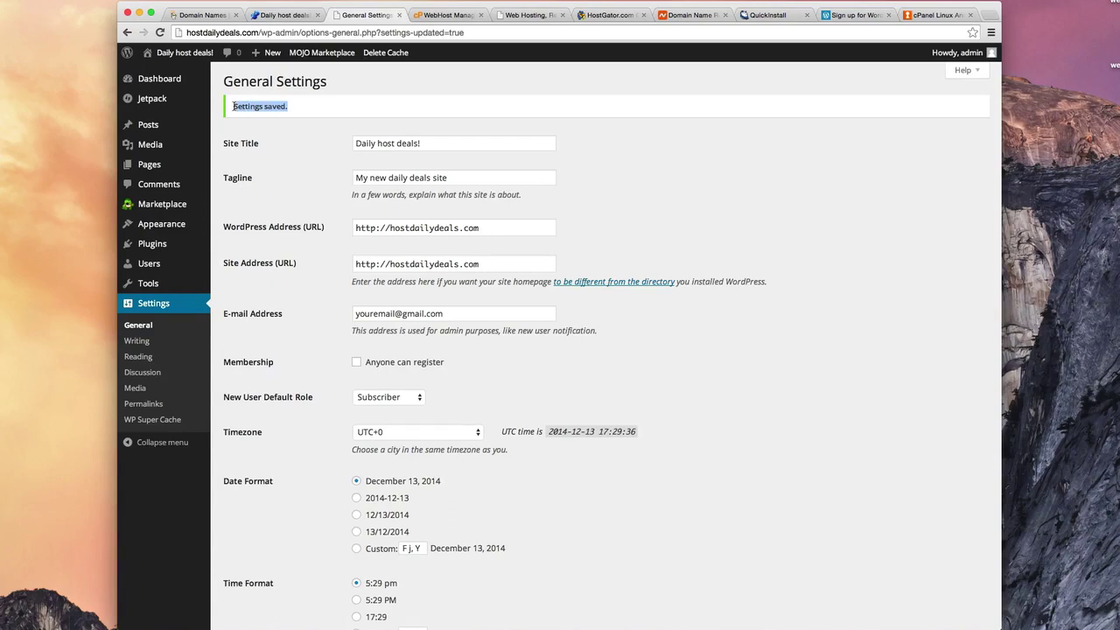
click(280, 15)
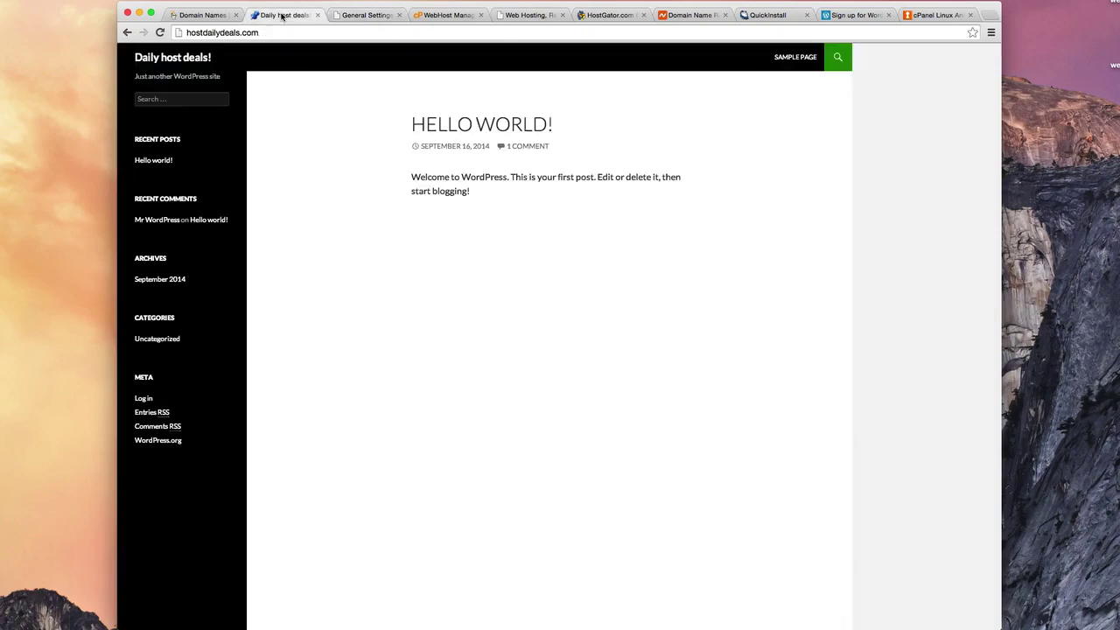
key(super+r)
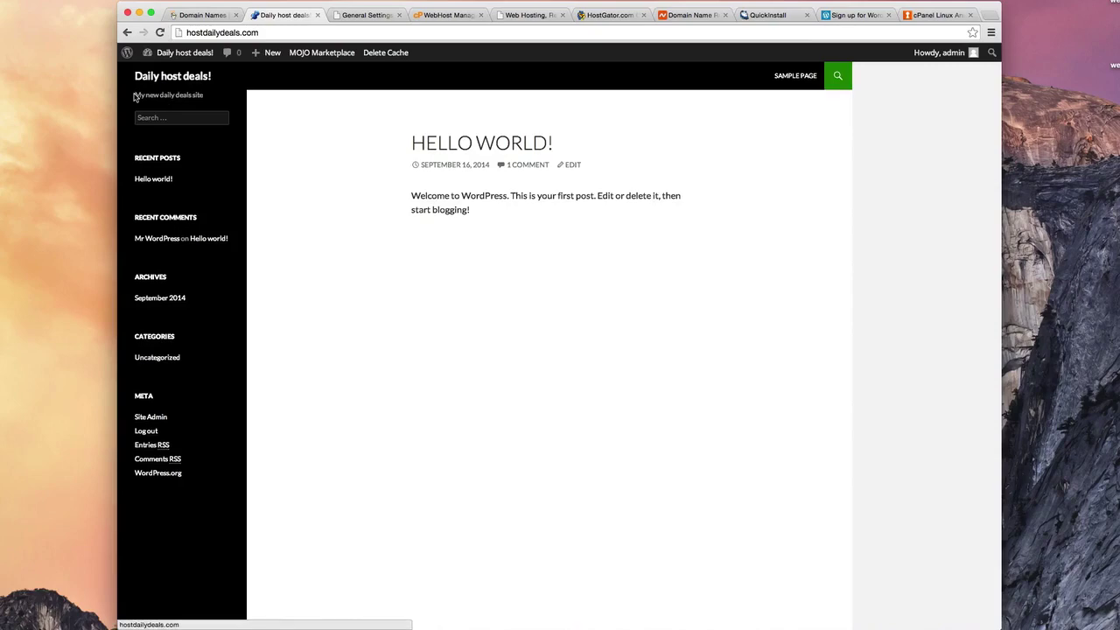
drag(134, 96, 200, 100)
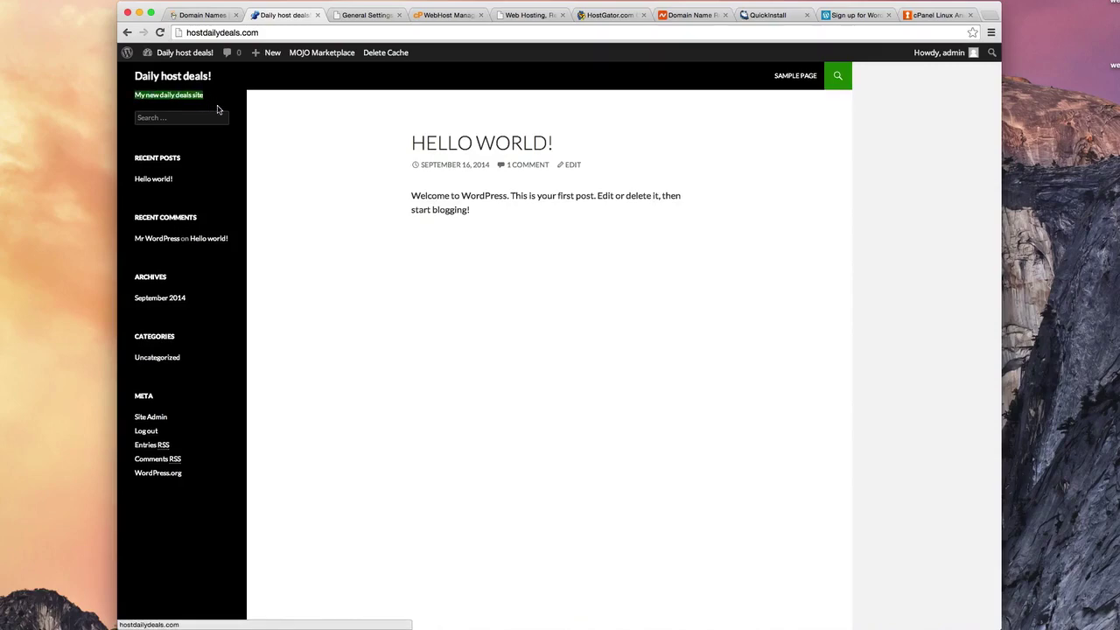
click(366, 15)
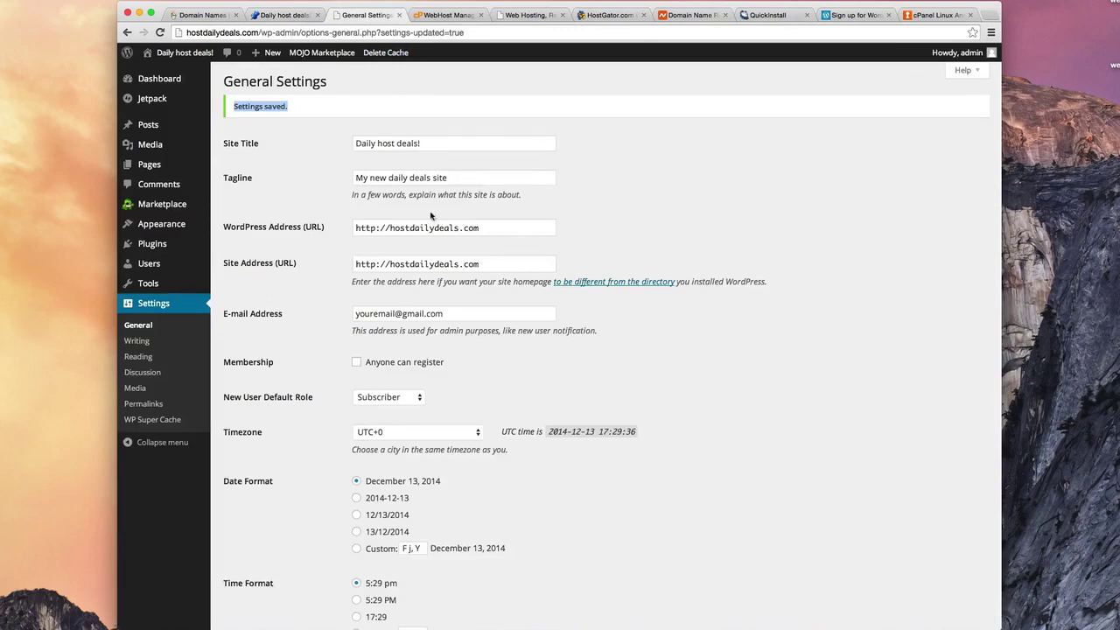
click(282, 15)
key(super+r)
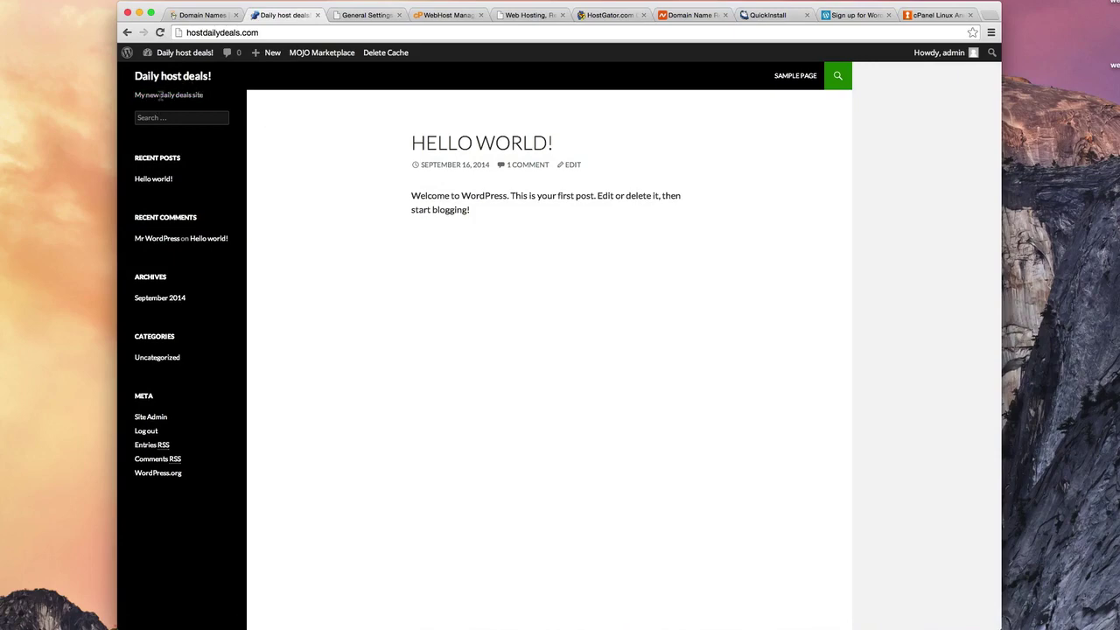
click(356, 17)
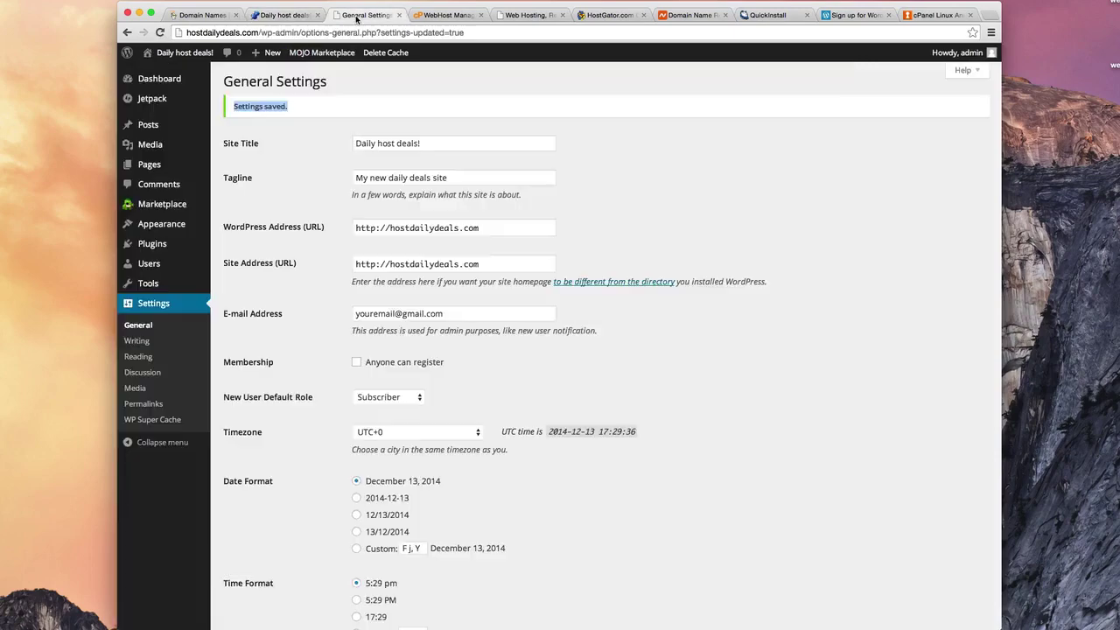
Step: Change the site title to 'Daily host deals to make your life better' and save
click(430, 142)
key(BackSpace)
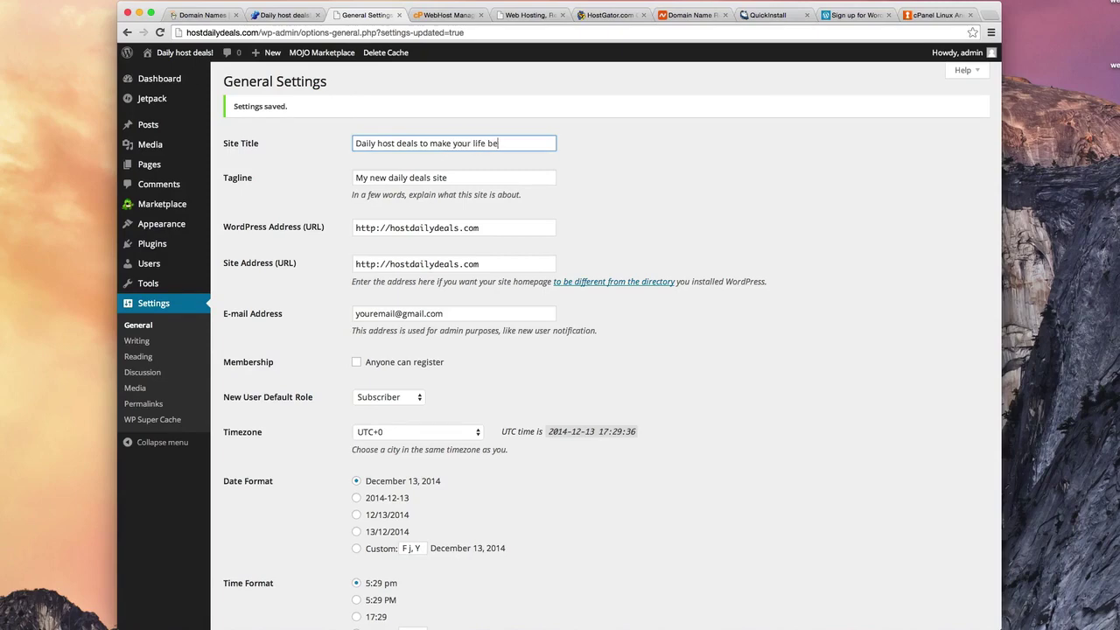
scroll(473, 166, down, 5)
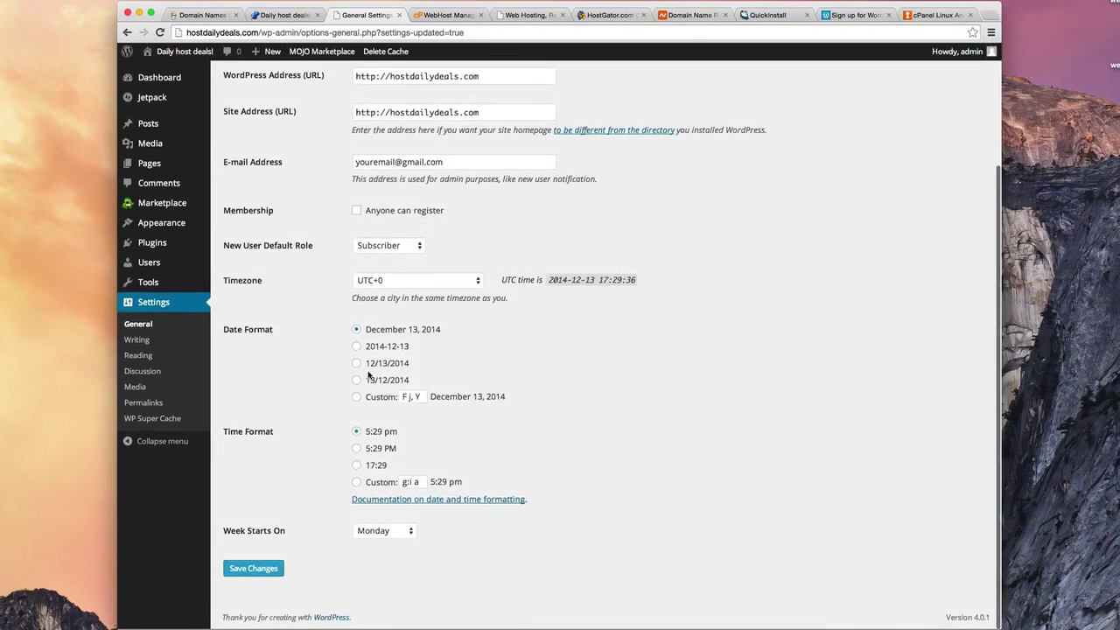
click(253, 570)
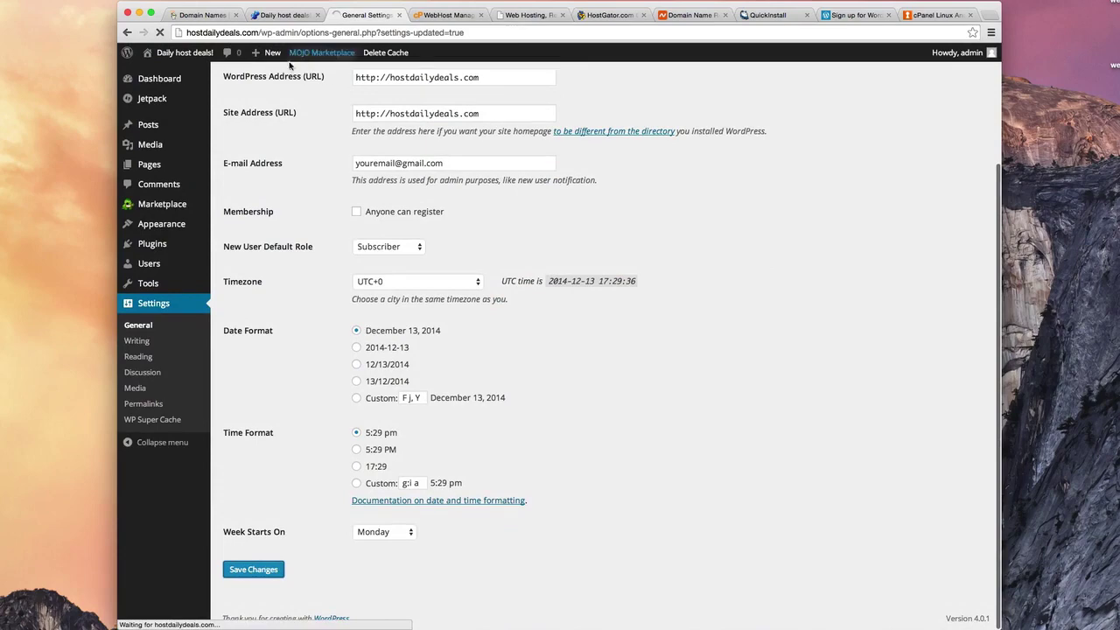
Step: Reload the front page to verify the new site title above the tagline
click(285, 16)
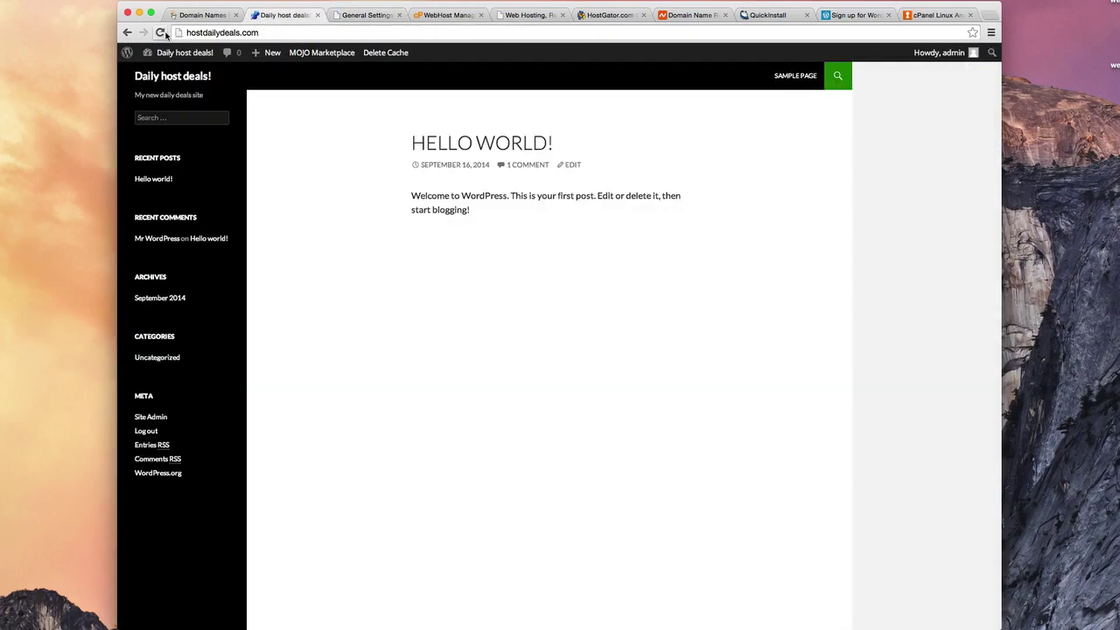
click(161, 34)
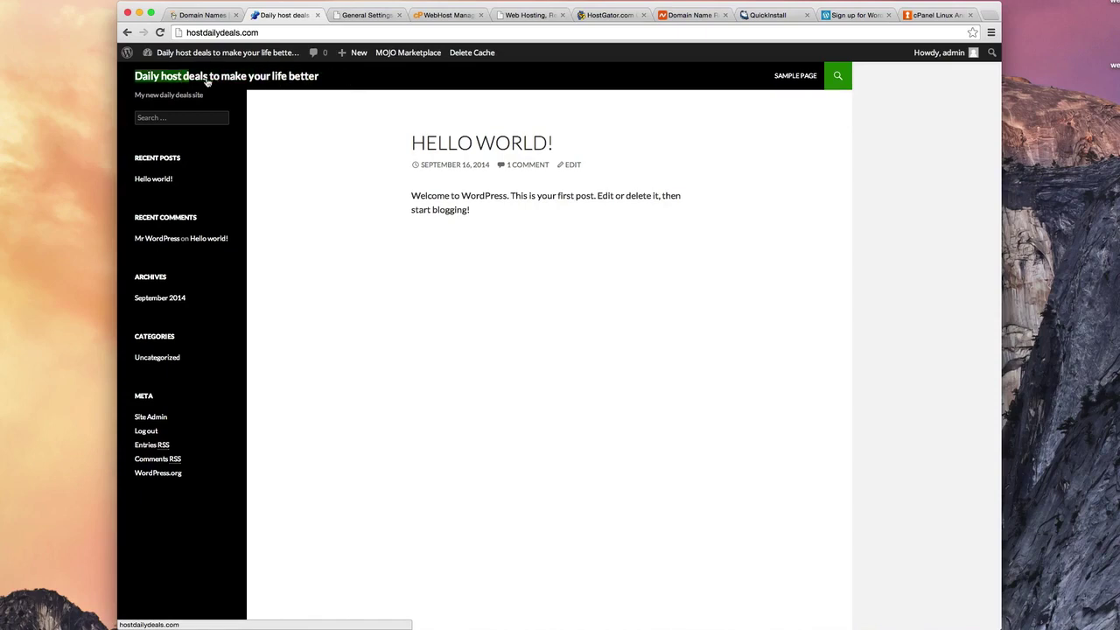
drag(136, 77, 316, 83)
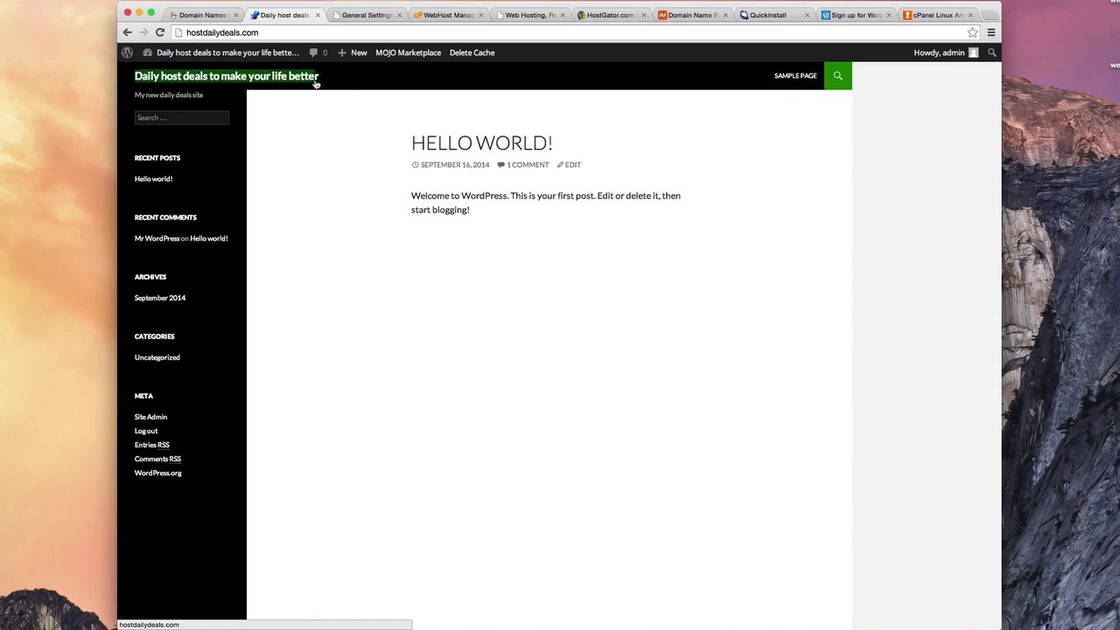
click(212, 102)
drag(137, 101, 137, 98)
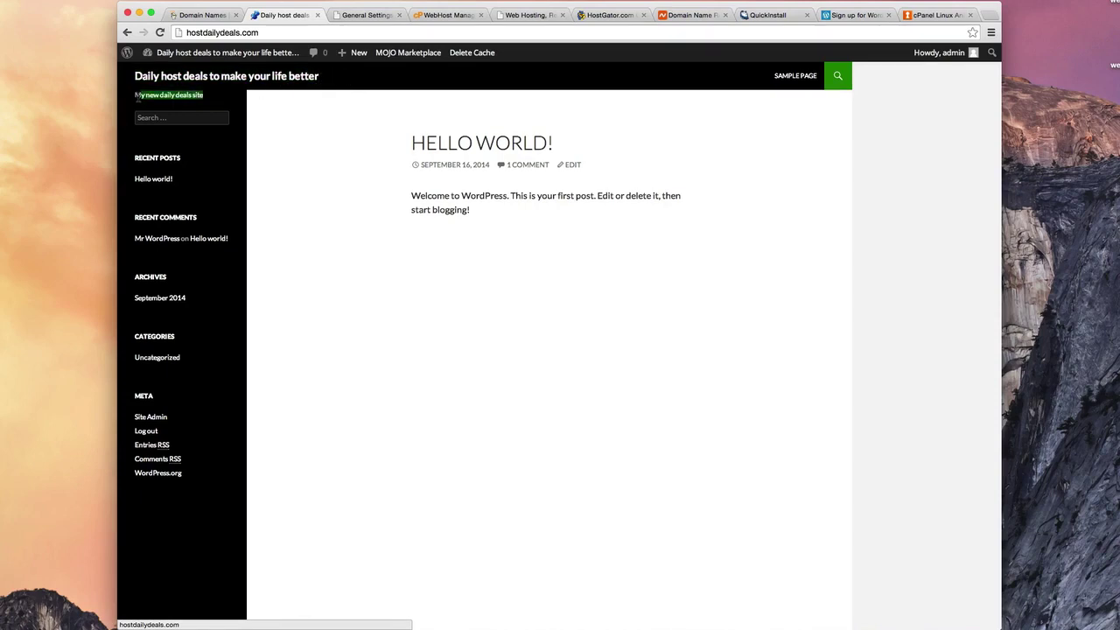
click(352, 16)
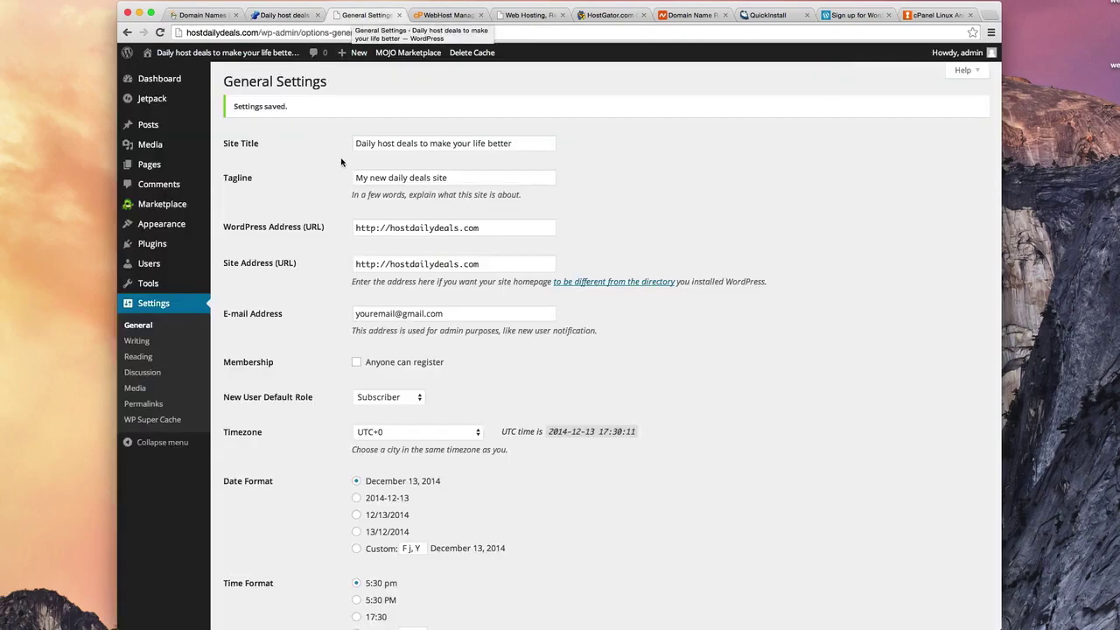
Step: Open All Posts and review the Hello world! post's text on the front page
mouse_move(162, 128)
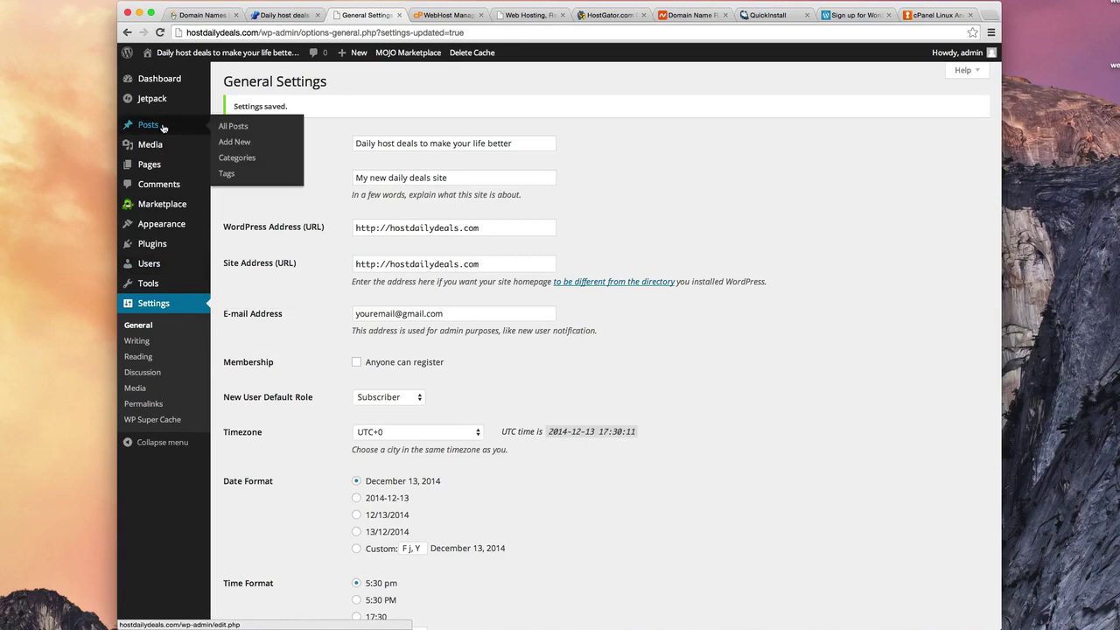
click(147, 127)
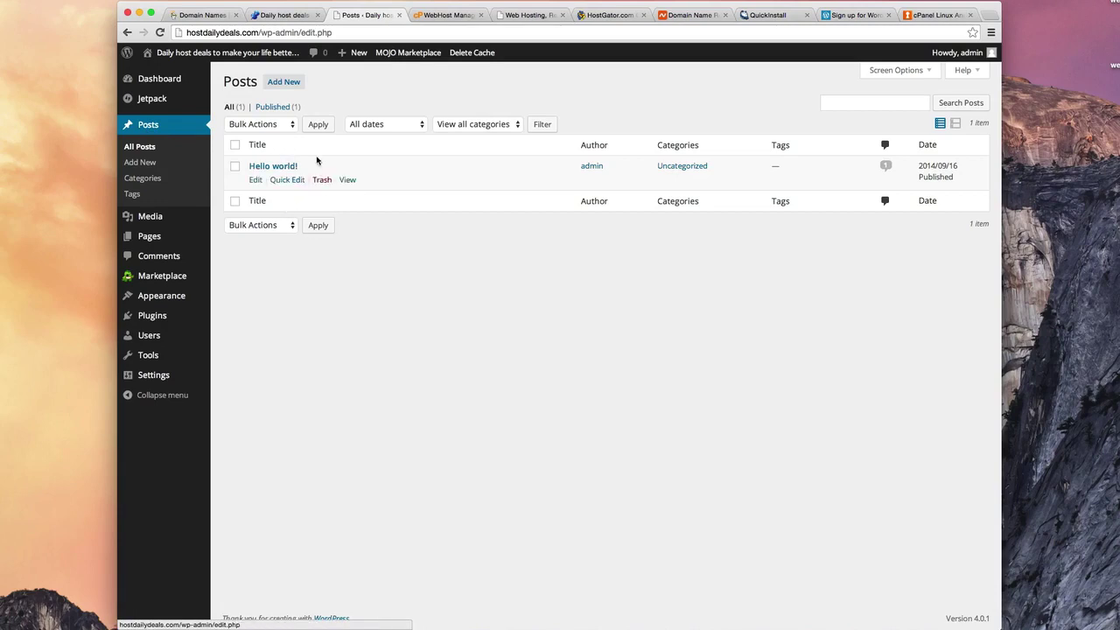
click(281, 16)
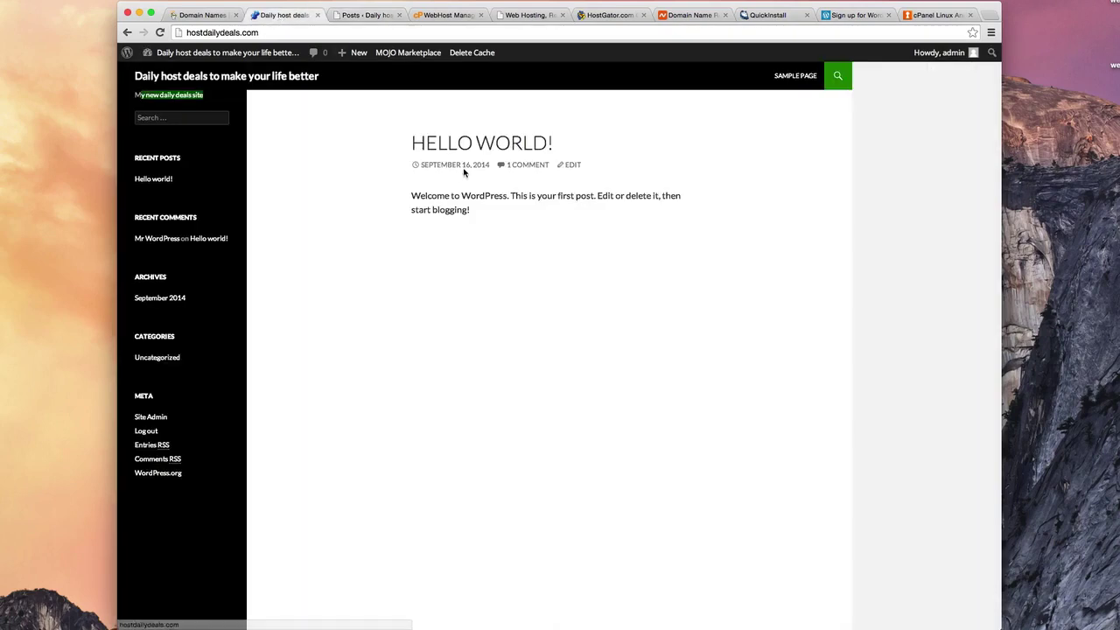
drag(398, 140, 567, 223)
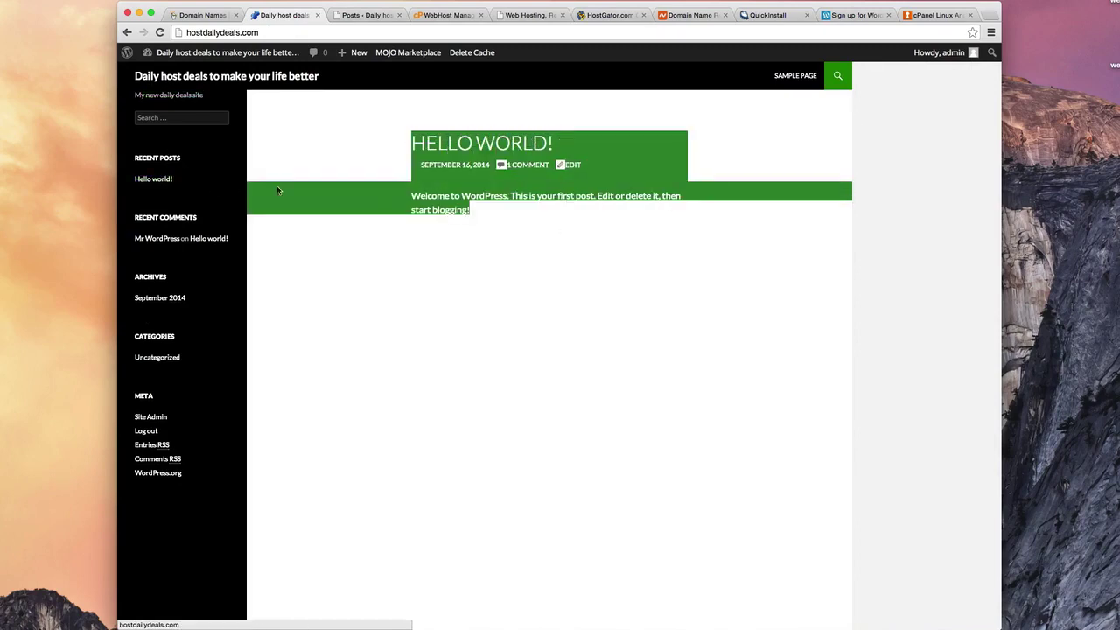
click(586, 245)
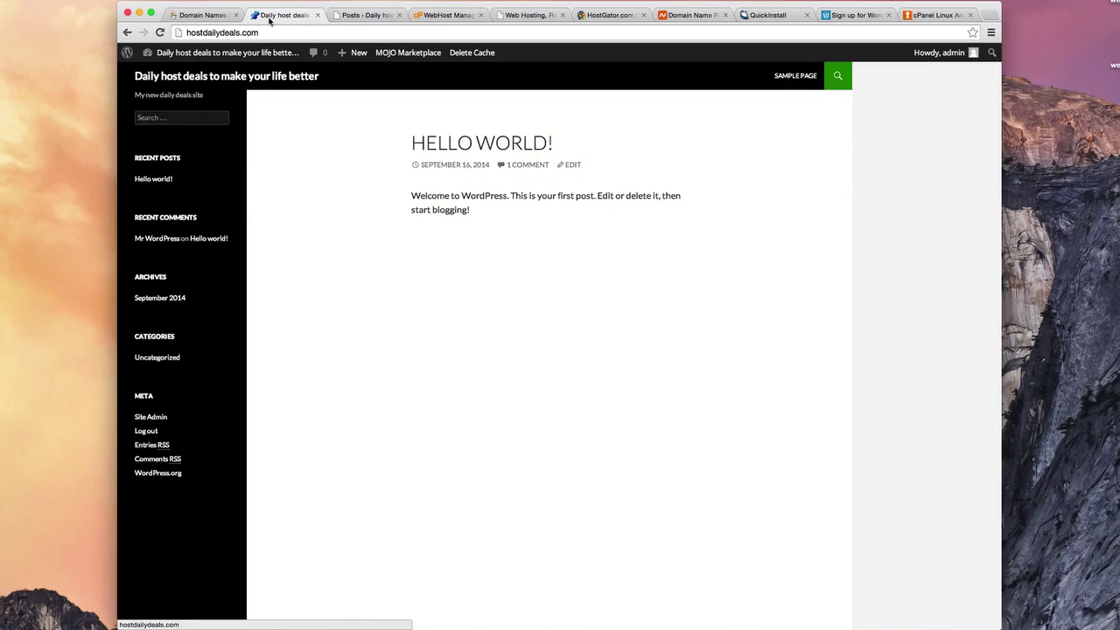
click(350, 17)
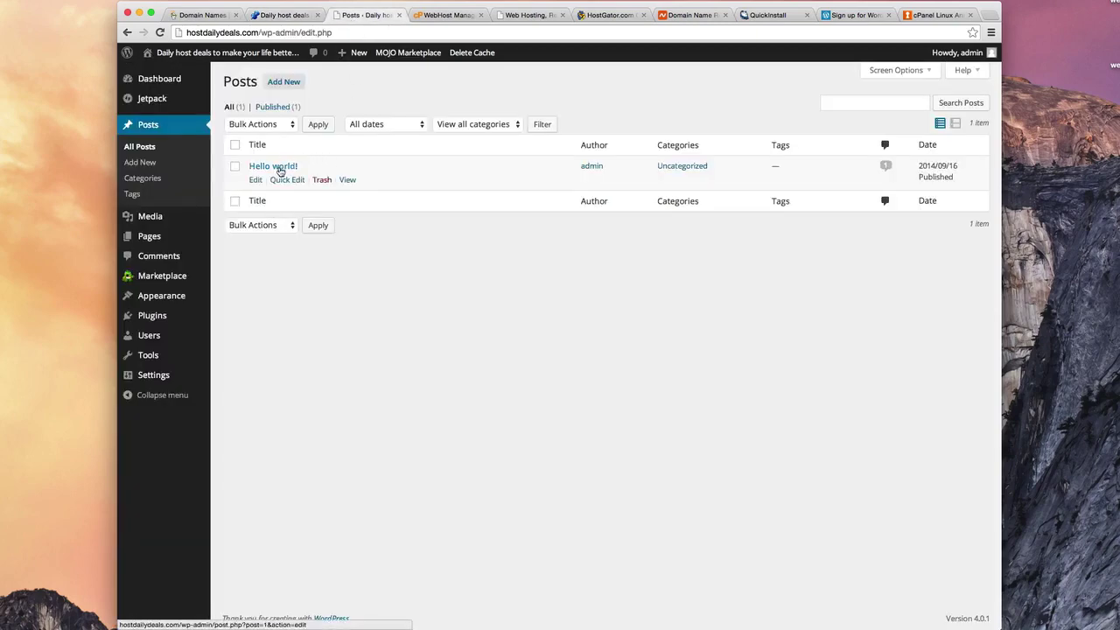
Step: Rewrite the Hello world! body as 'This is my first post in wordpress. This site is going to be awesome!' and update
click(257, 180)
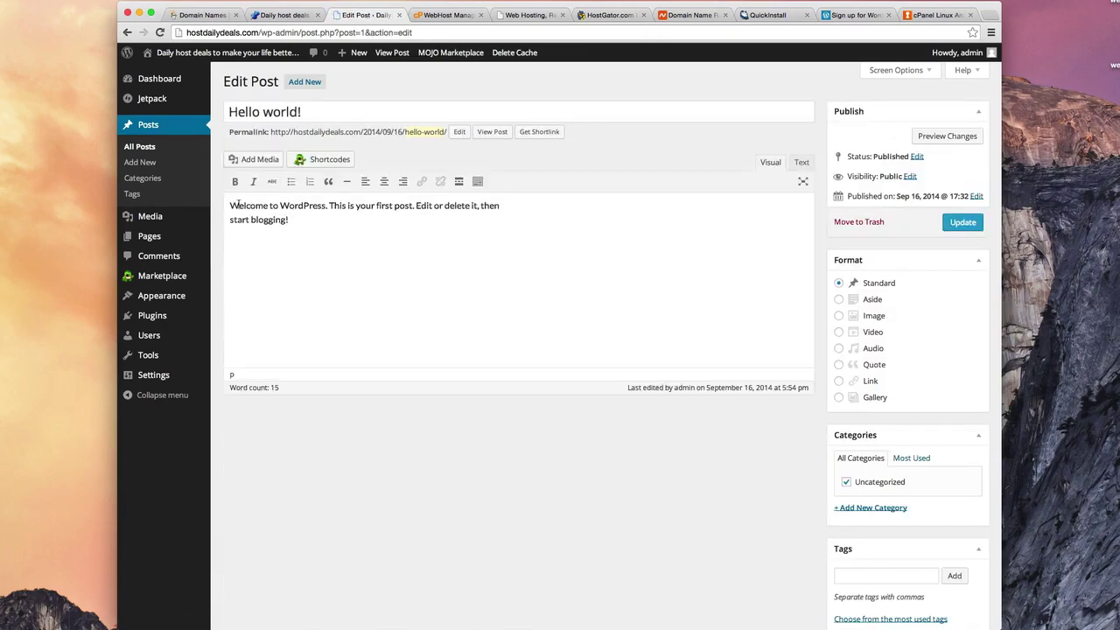
drag(231, 206, 295, 218)
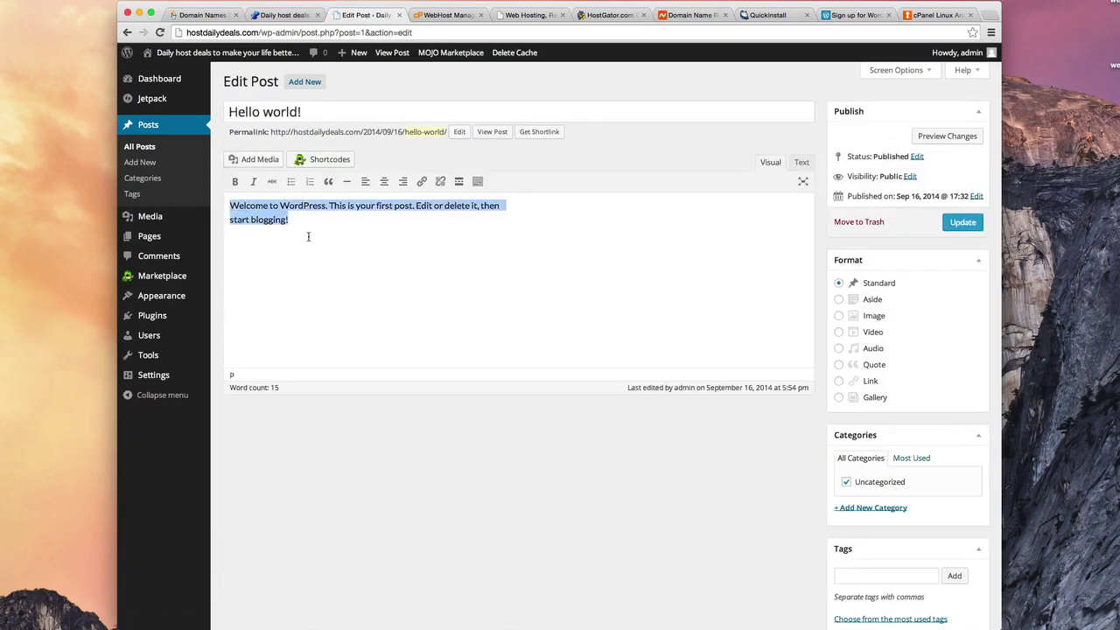
key(BackSpace)
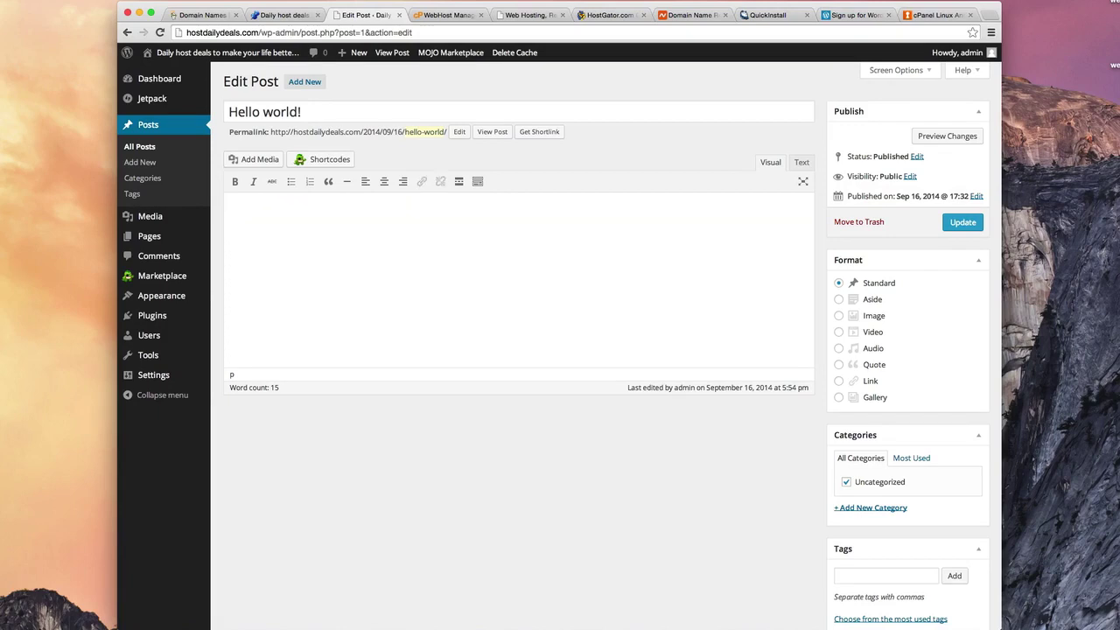
text(Thid id)
key(BackSpace)
key(BackSpace)
key(BackSpace)
text(s is my first post in wordpress)
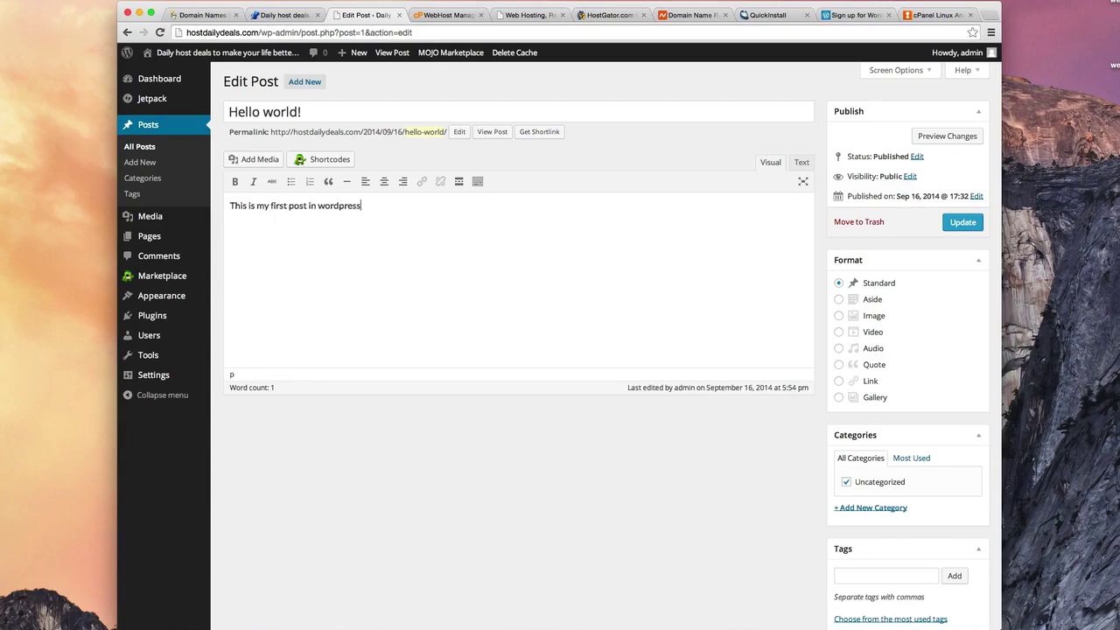
text(. Th)
text(is site is going toi be)
text( be)
text( awesome!)
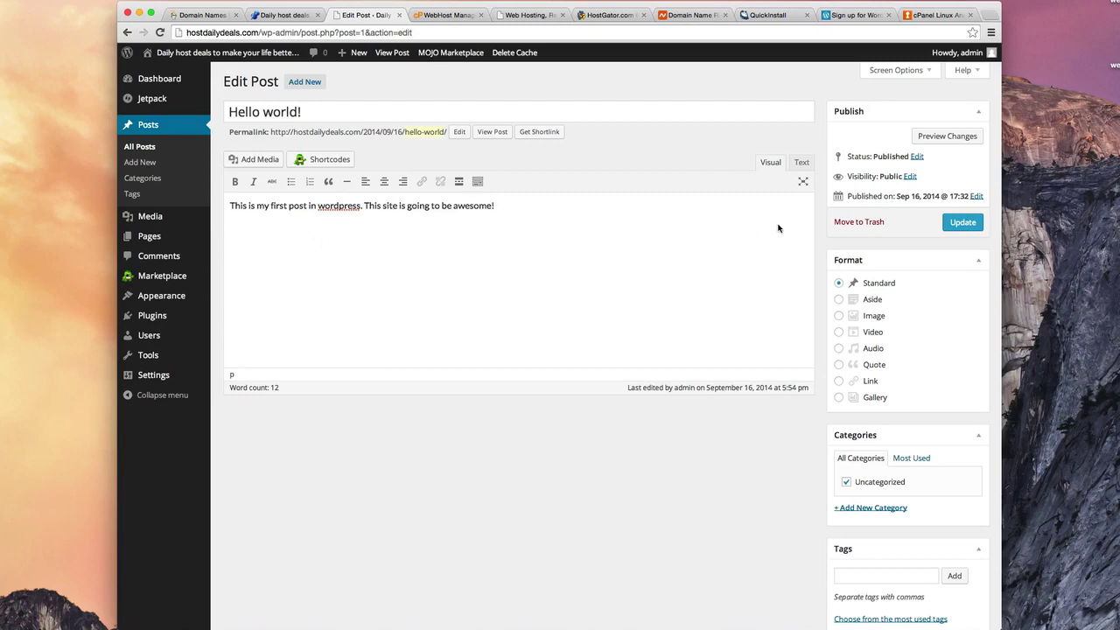
click(963, 222)
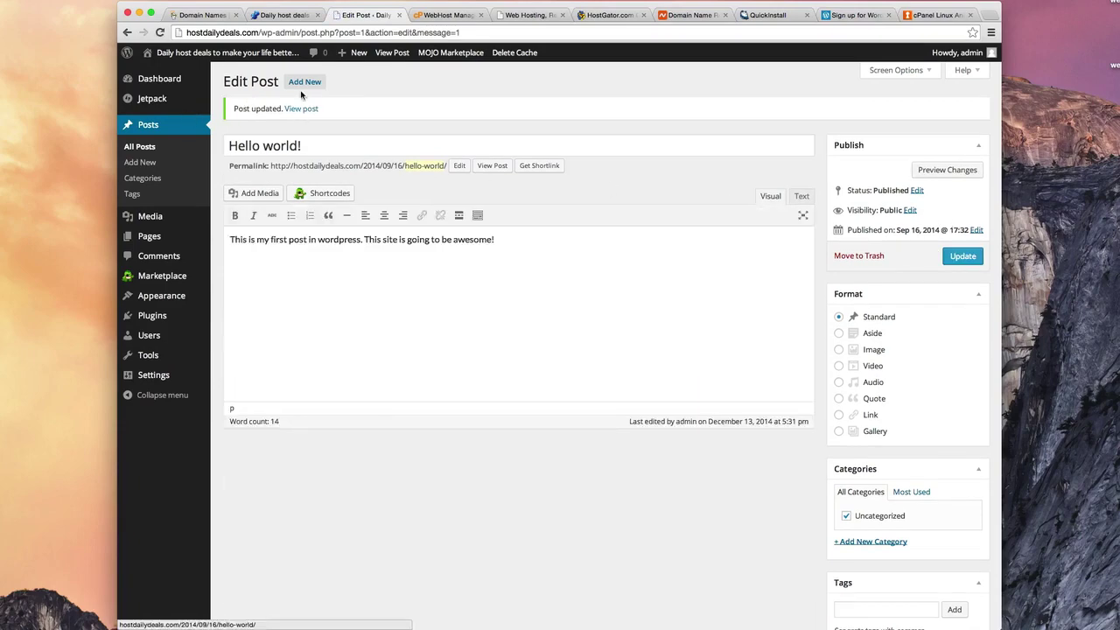
Step: Reload the live front page to check the rewritten Hello world! text, then return to the post editor
click(273, 18)
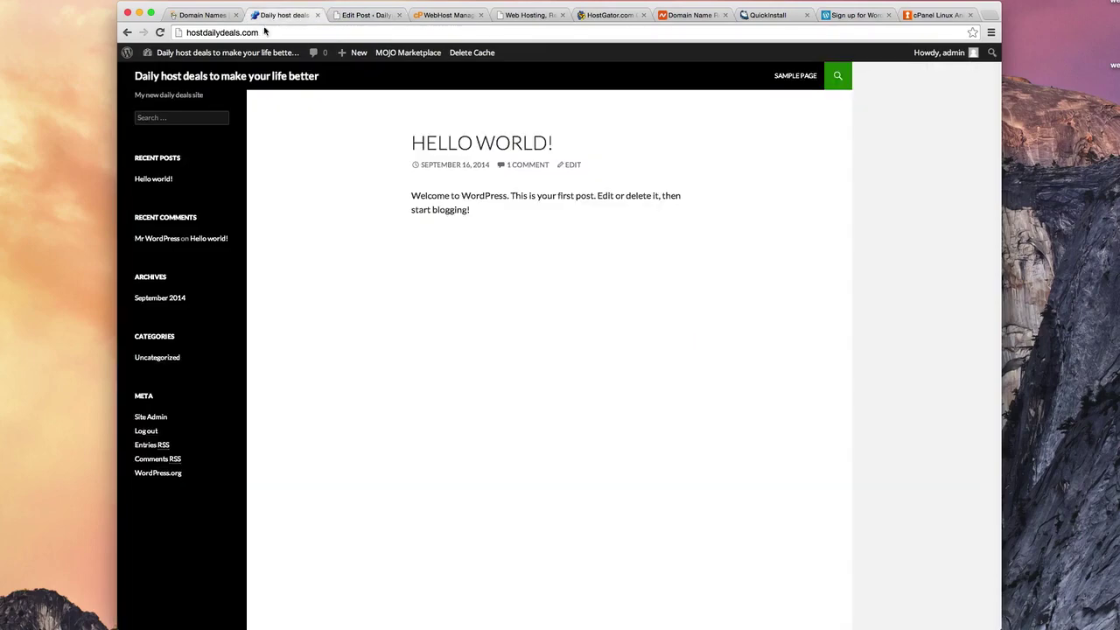
click(226, 52)
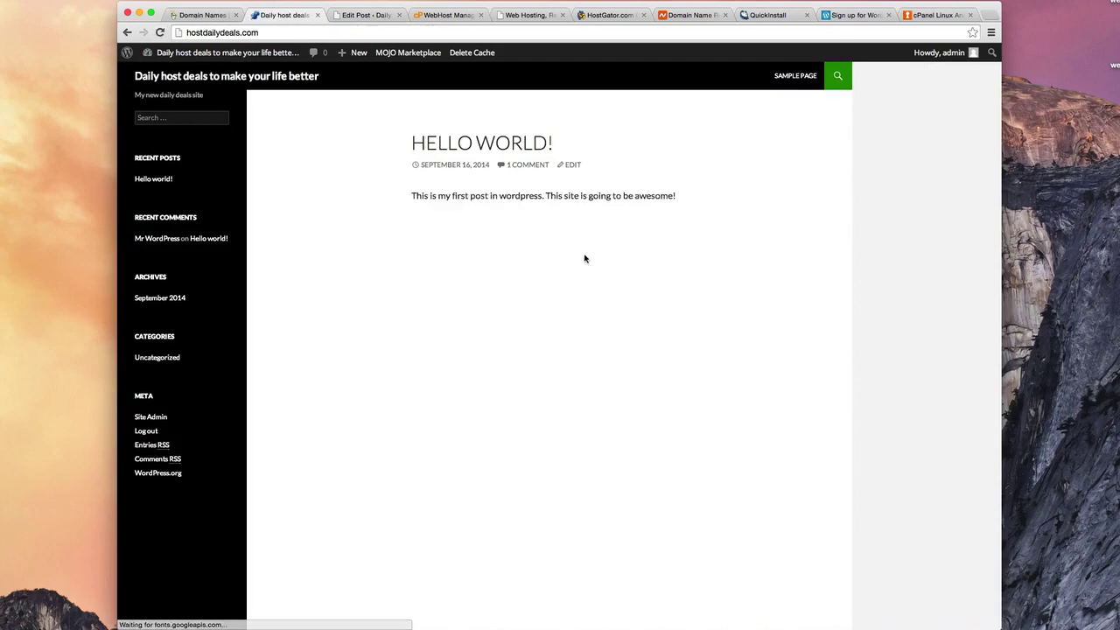
drag(410, 196, 686, 211)
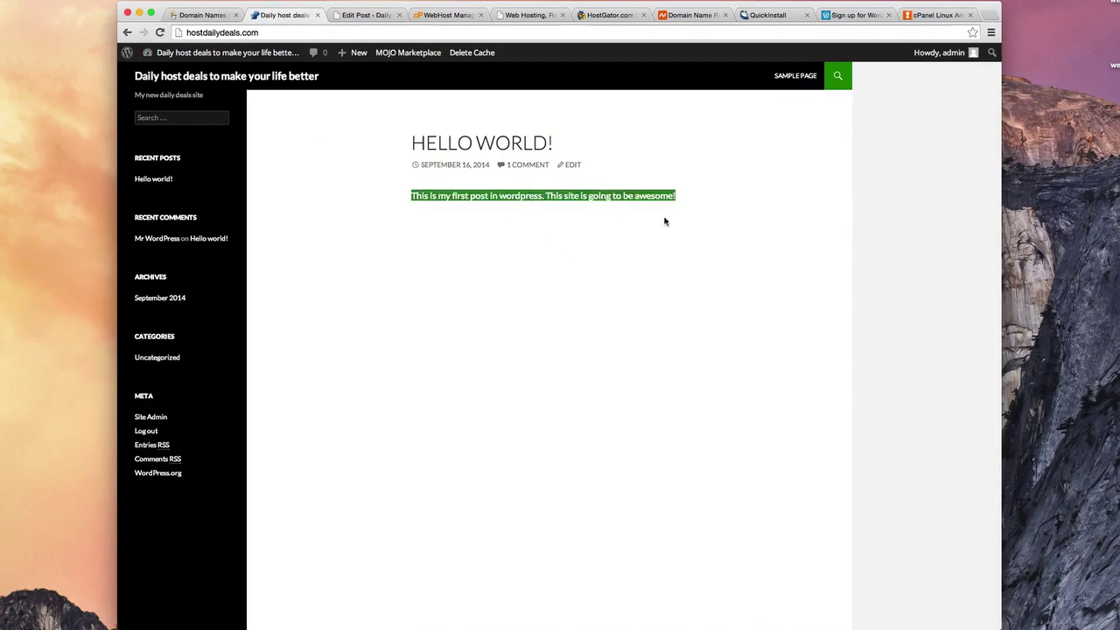
click(652, 235)
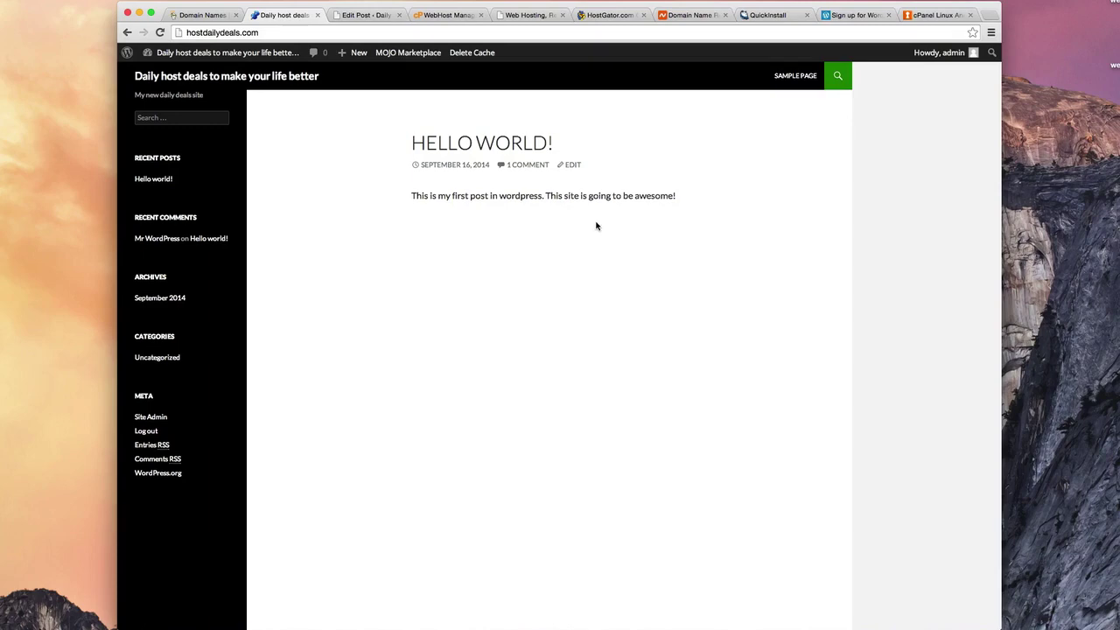
click(374, 15)
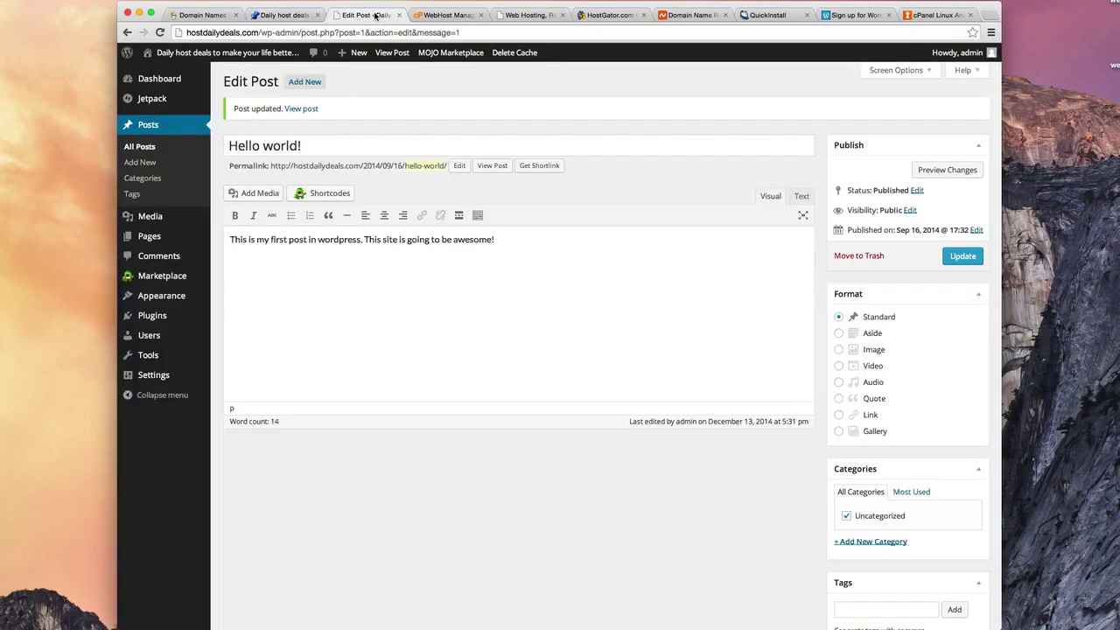
Step: Show the Pages list, view Sample Page on the live site, then come back to Pages
click(147, 241)
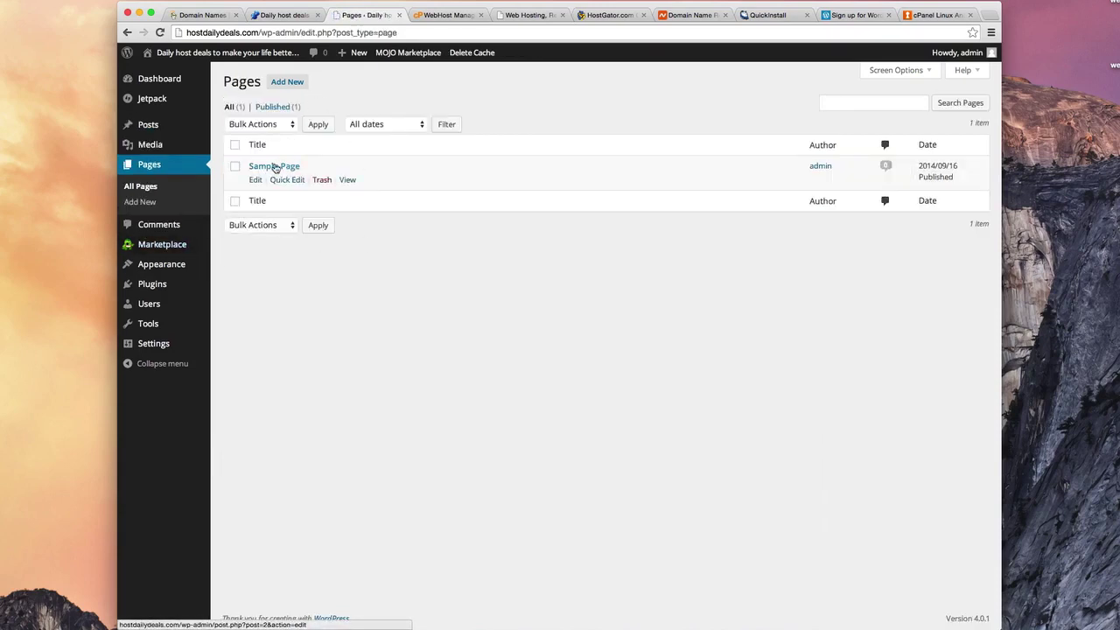
click(280, 16)
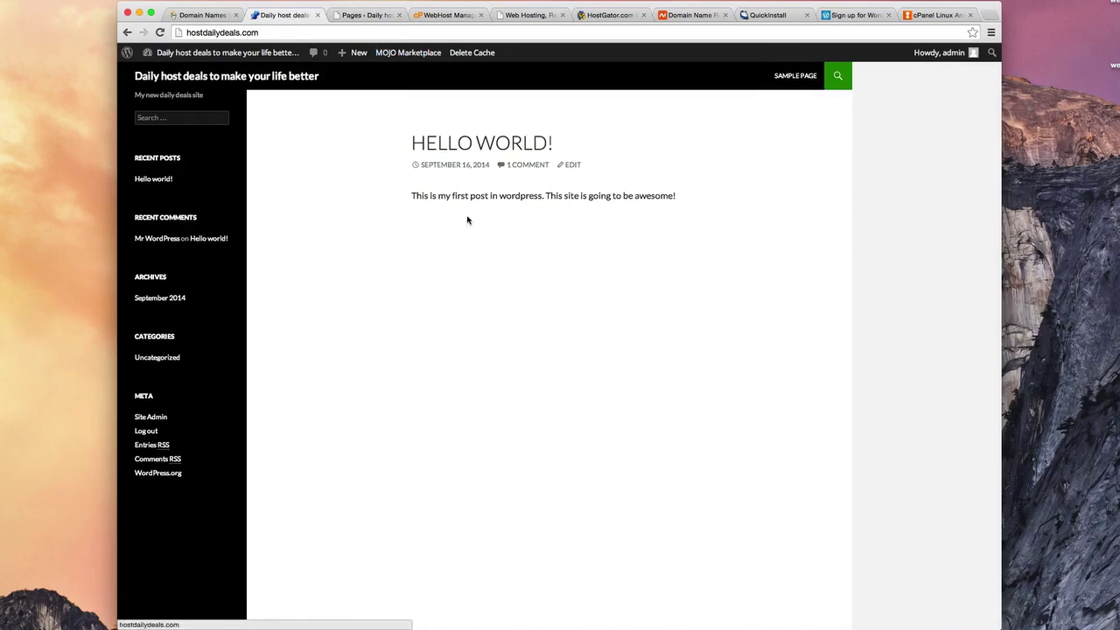
click(797, 76)
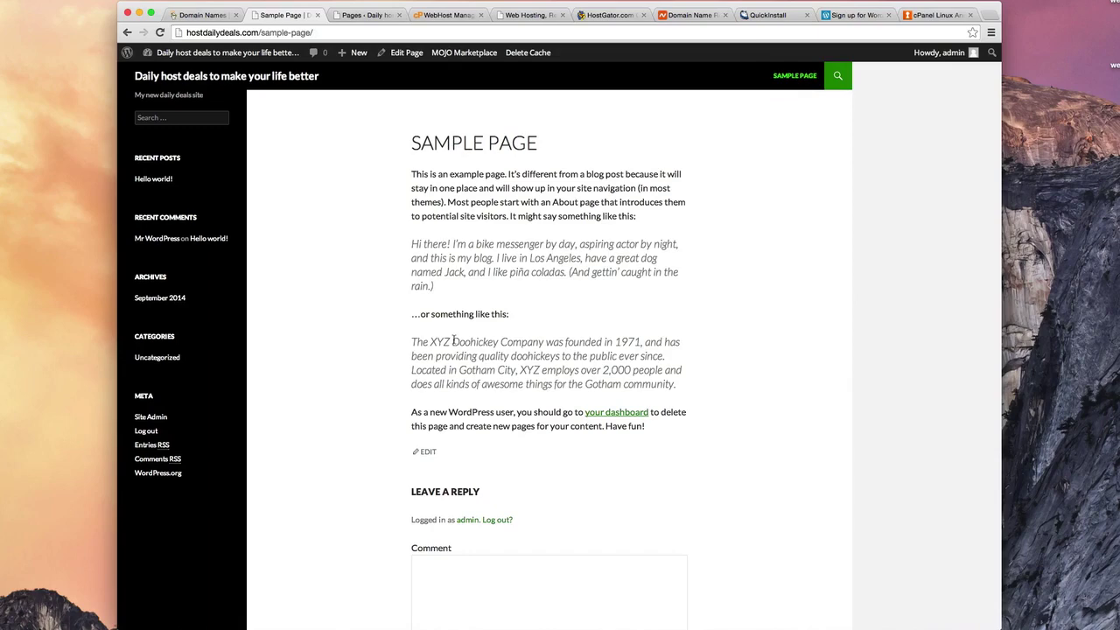
click(367, 15)
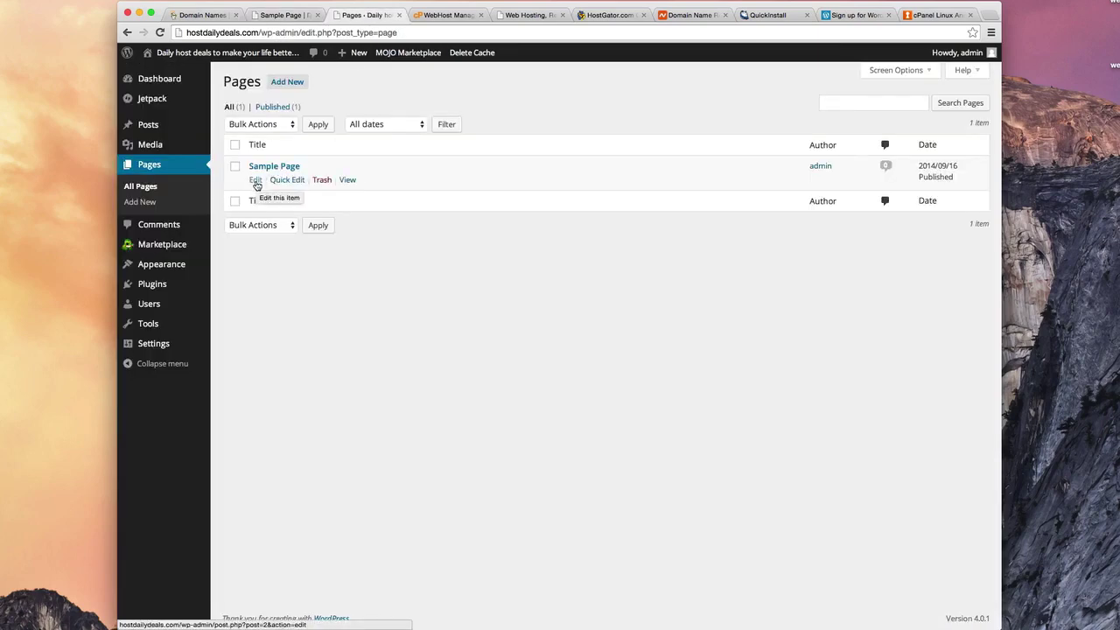
Step: Replace Sample Page's content with 'This is my first page. This content should appear on my website.' and update
click(255, 180)
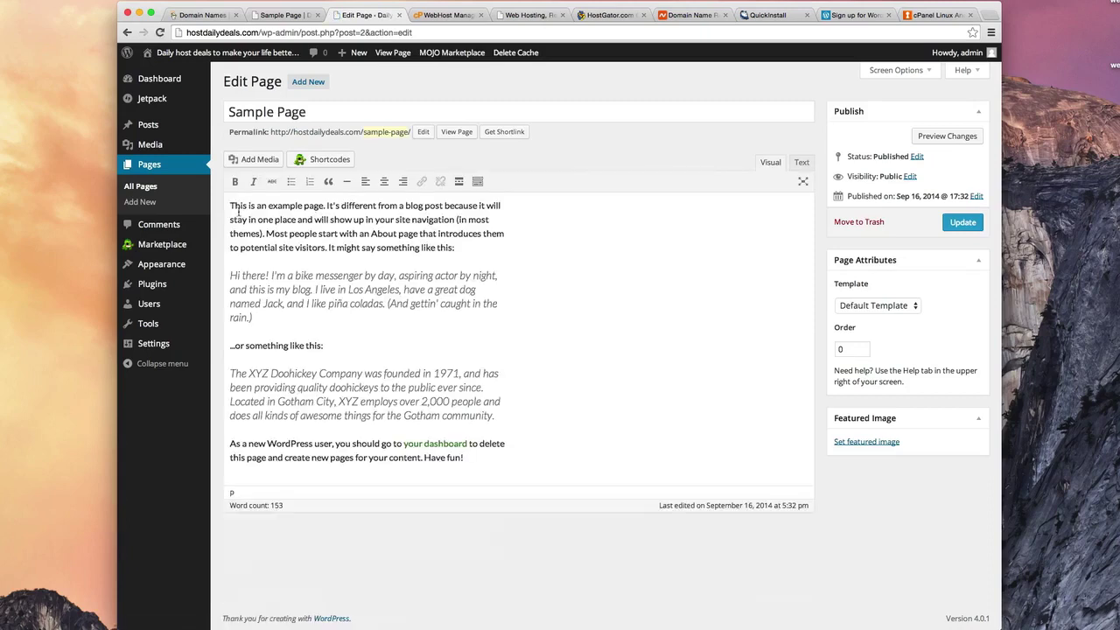
drag(234, 207, 425, 492)
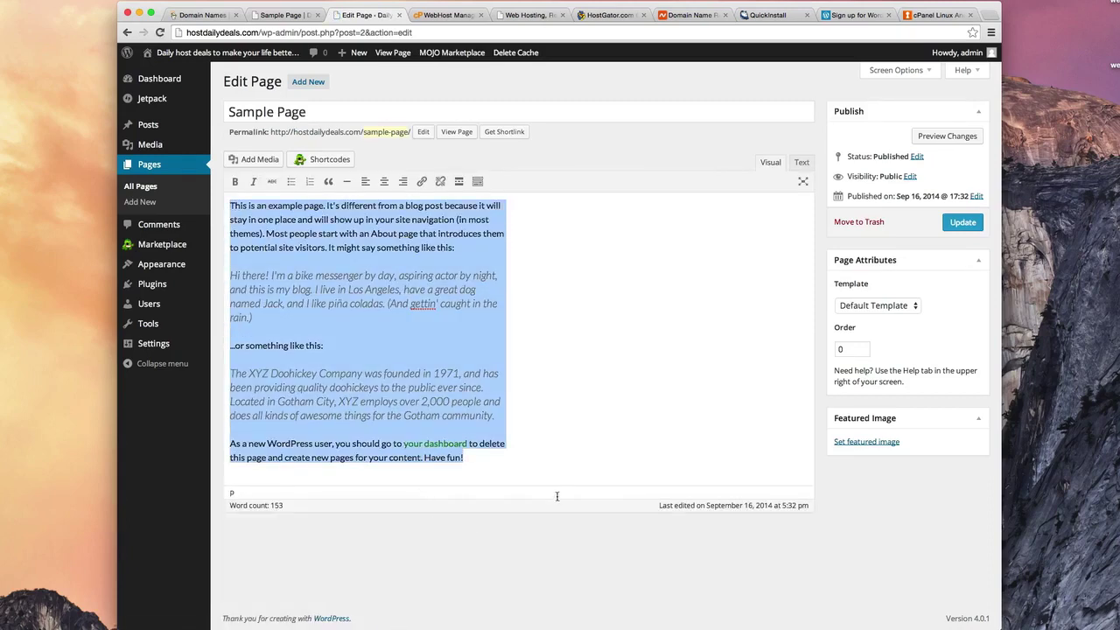
key(BackSpace)
text(T)
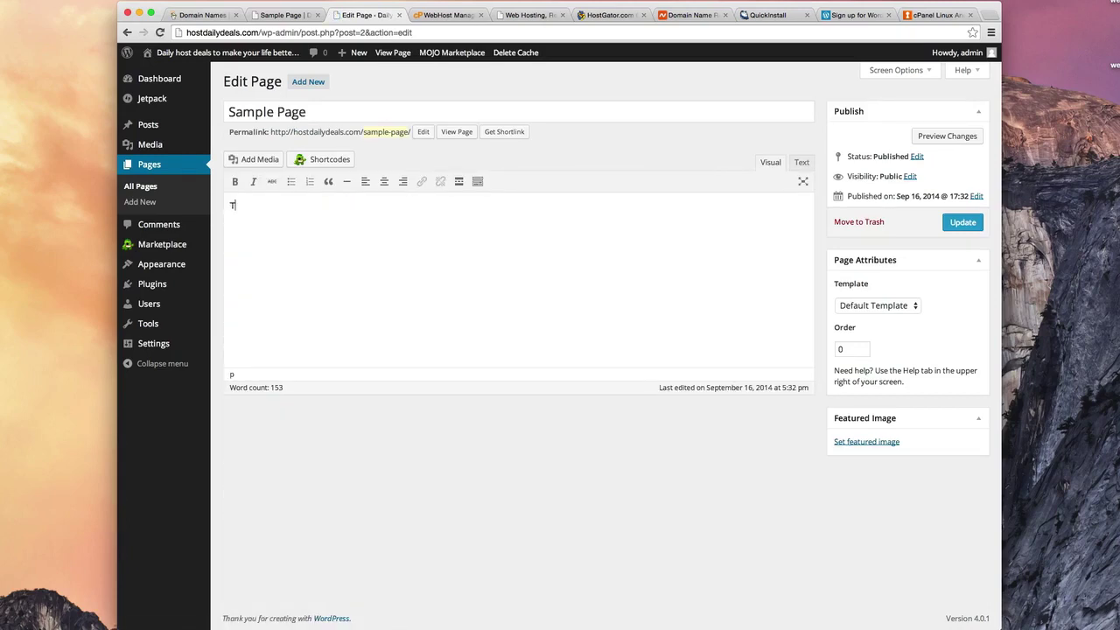
text(his is)
text( my first oa)
text(page.)
text( This content shou)
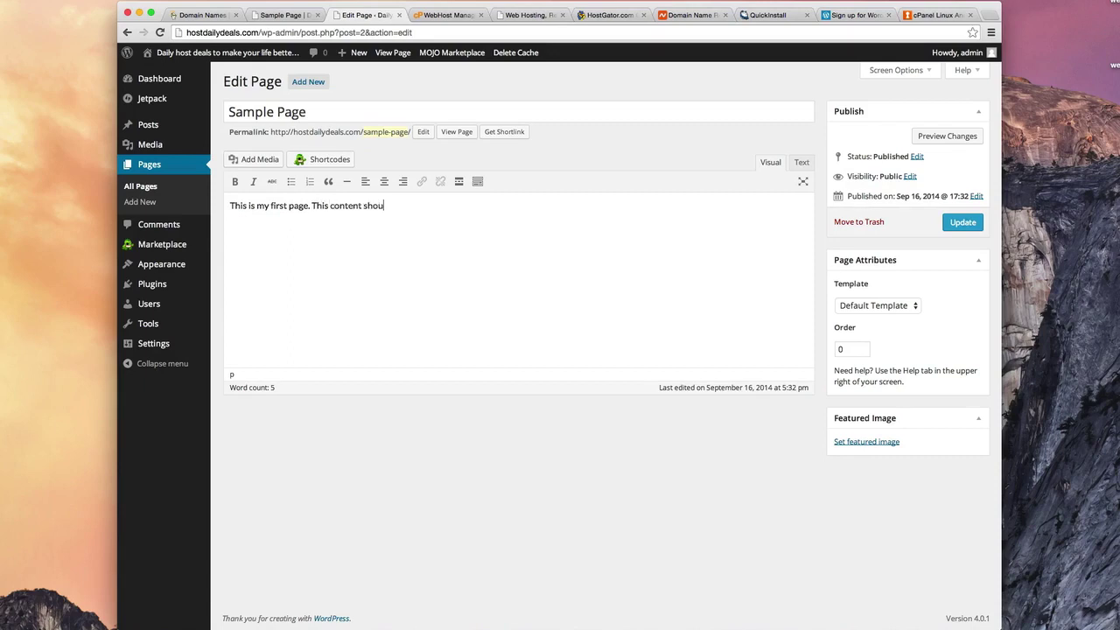
text(ld appear on my website.)
click(957, 227)
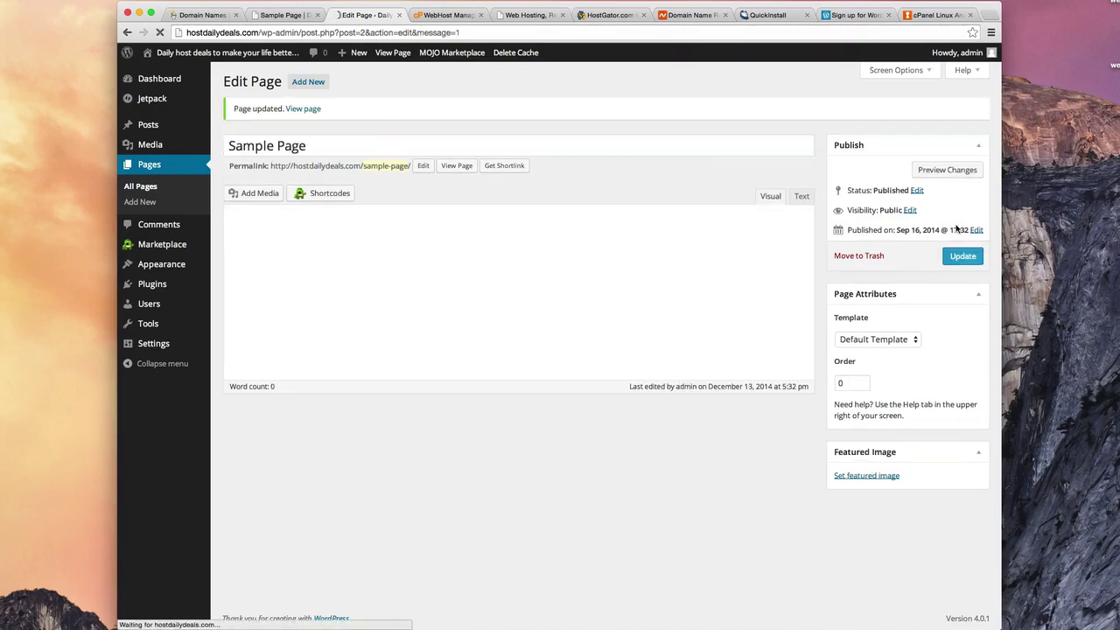
Step: Reload the live Sample Page to check the new sentence, glance at Hello world!, then reopen Sample Page
click(282, 15)
click(160, 33)
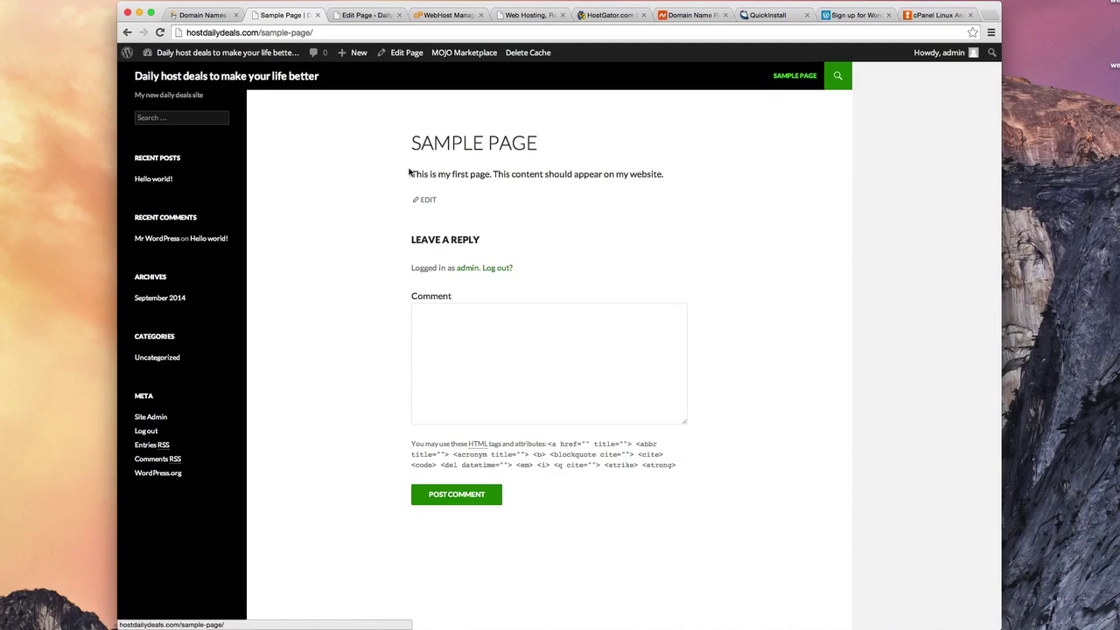
drag(414, 174, 671, 180)
click(644, 192)
drag(412, 175, 649, 176)
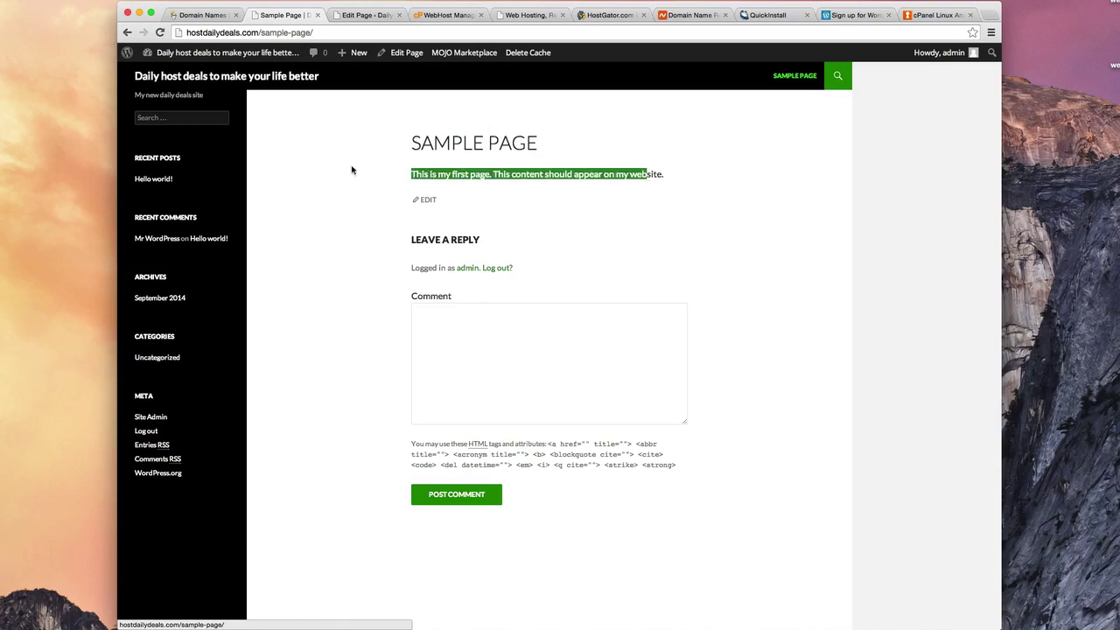
click(153, 179)
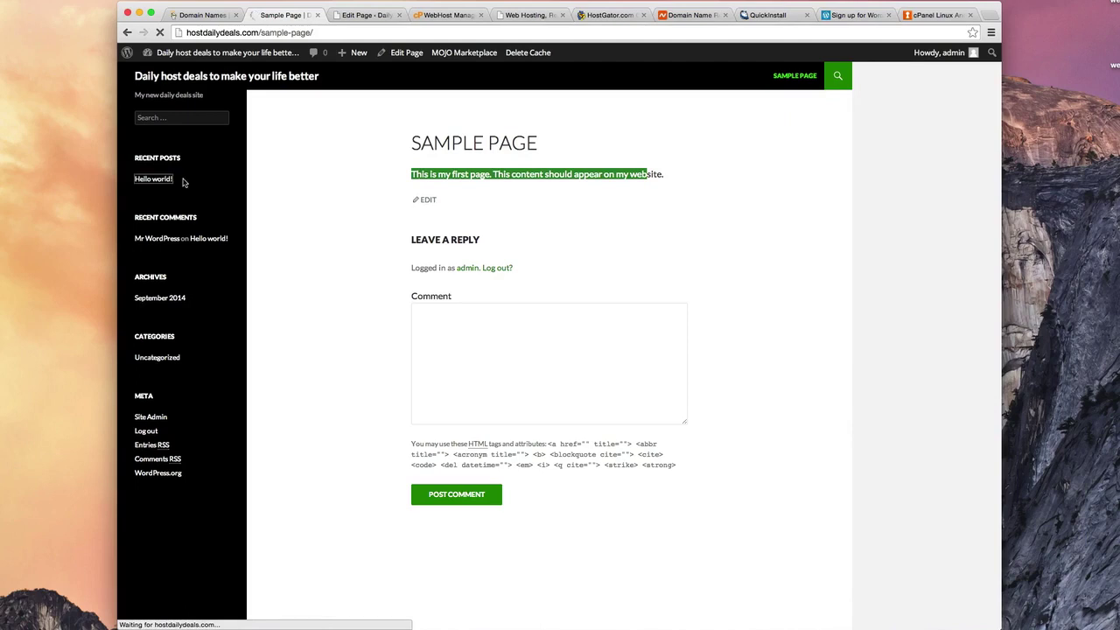
click(795, 79)
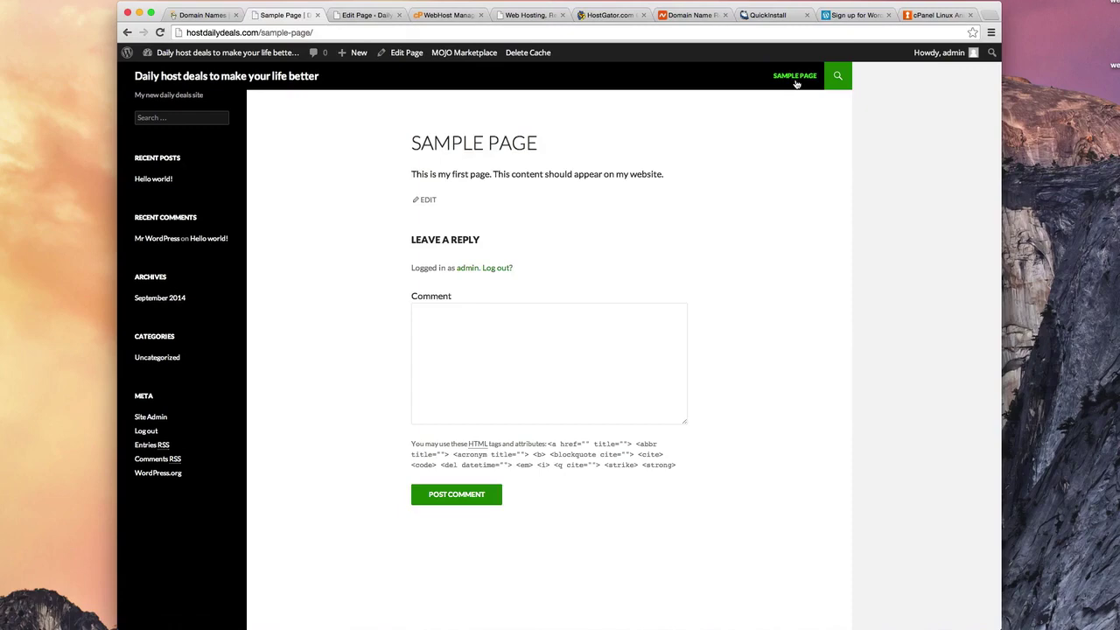
Step: Go back to the Sample Page editor, briefly recheck the live page, and return to the editor
click(359, 17)
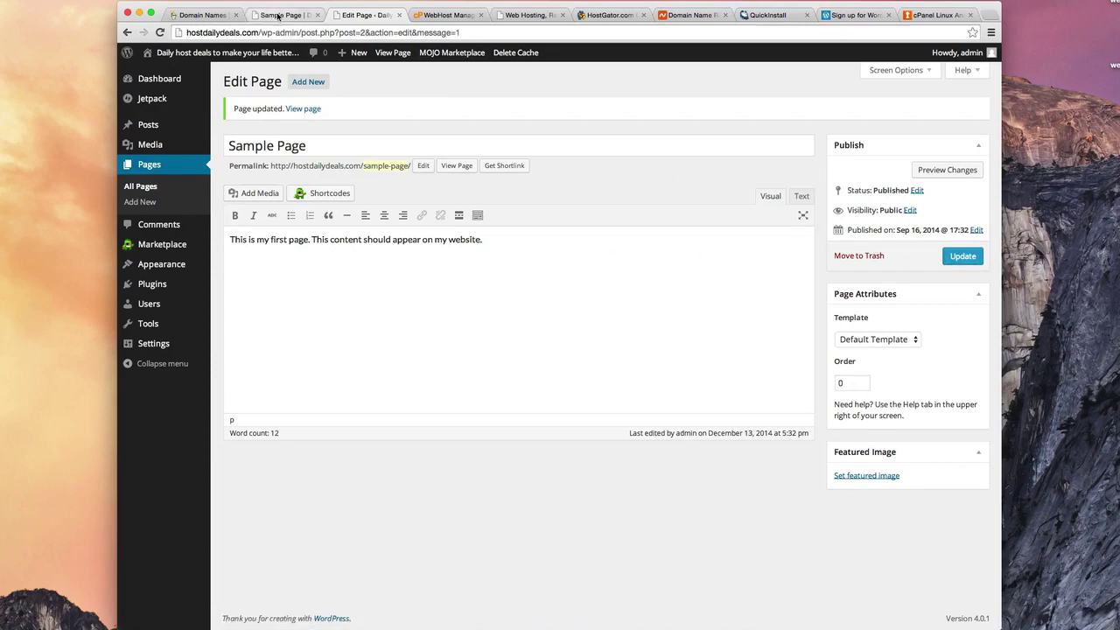
click(306, 16)
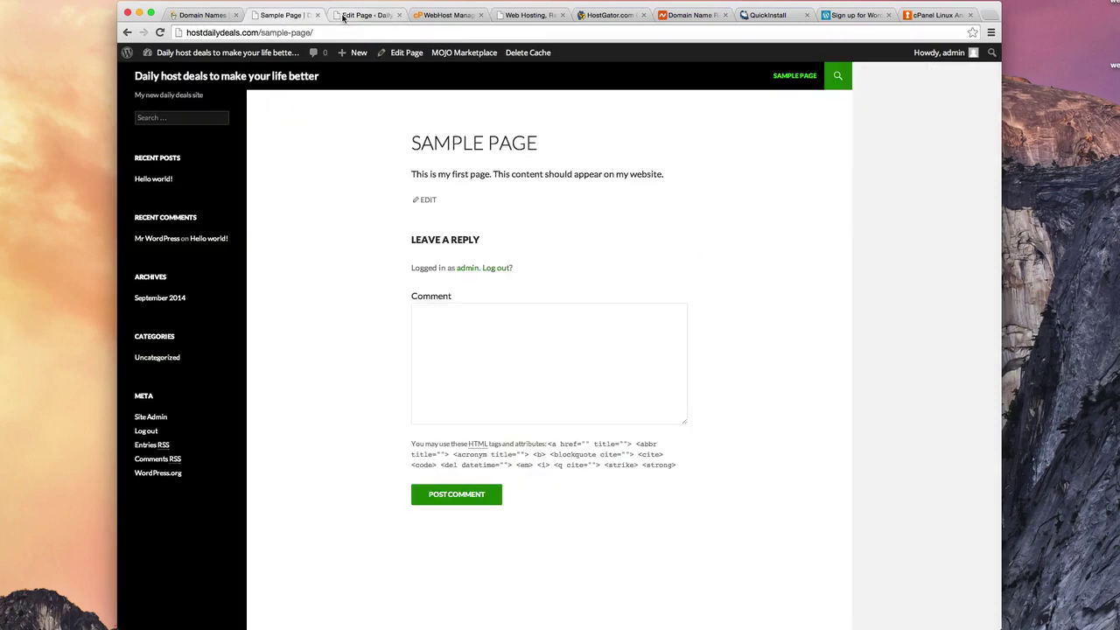
click(343, 16)
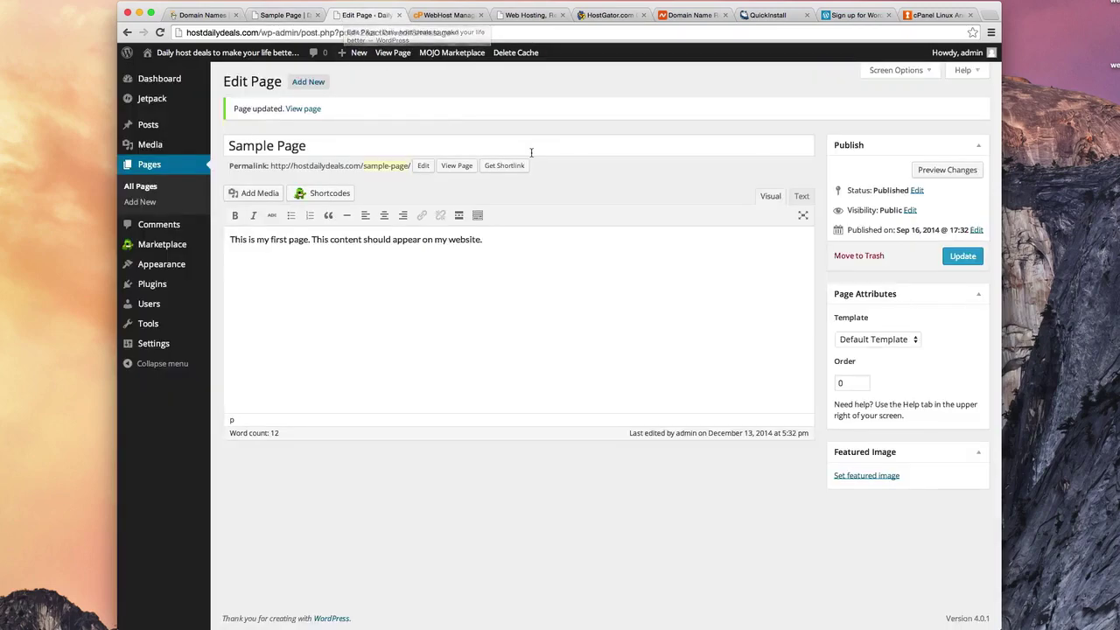